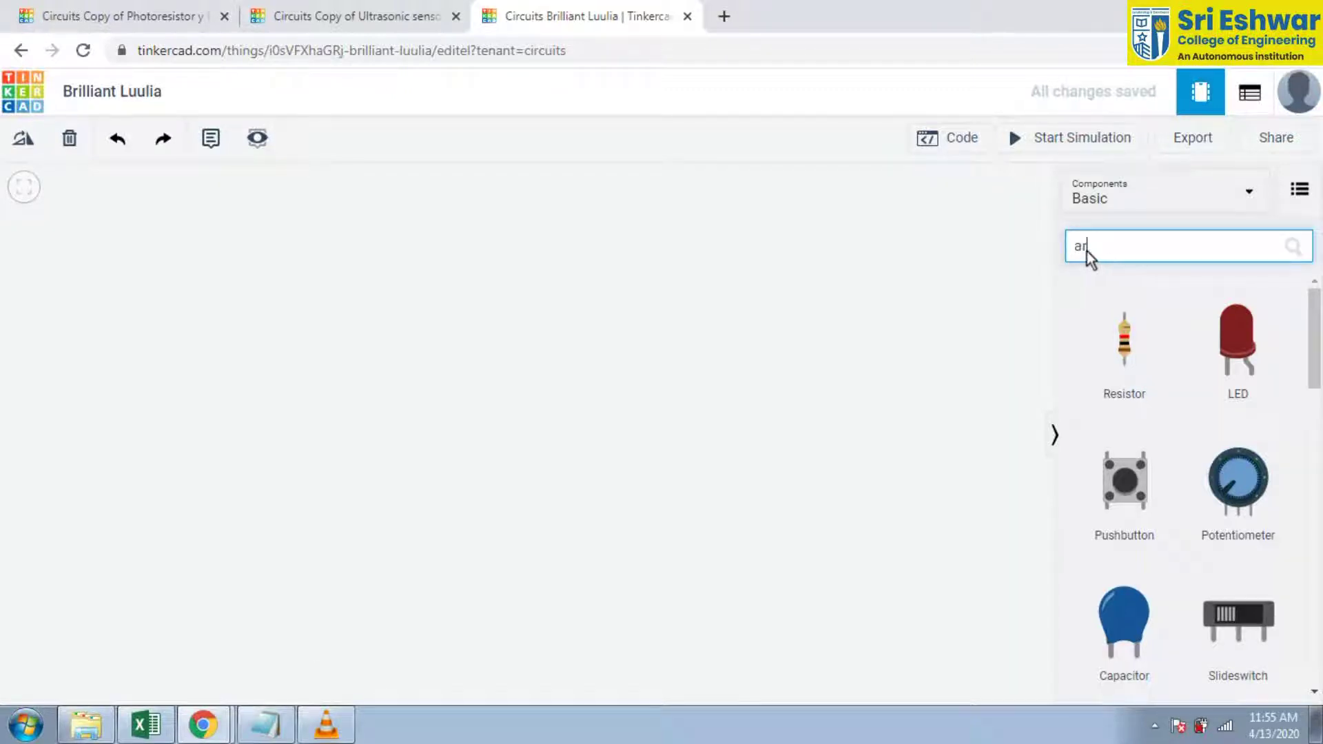
Search components for 'arduino' and place an Arduino Uno R3 on the left of the canvas
text(d)
click(1103, 279)
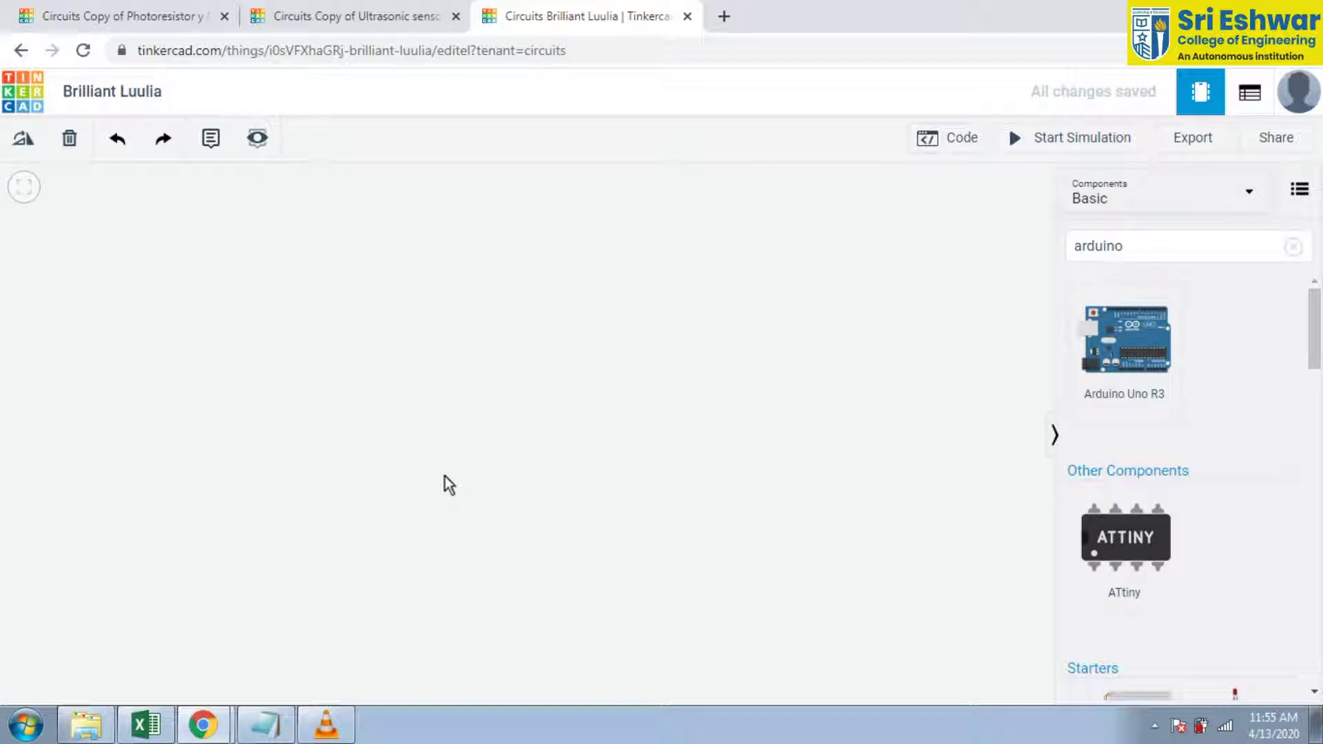
click(445, 477)
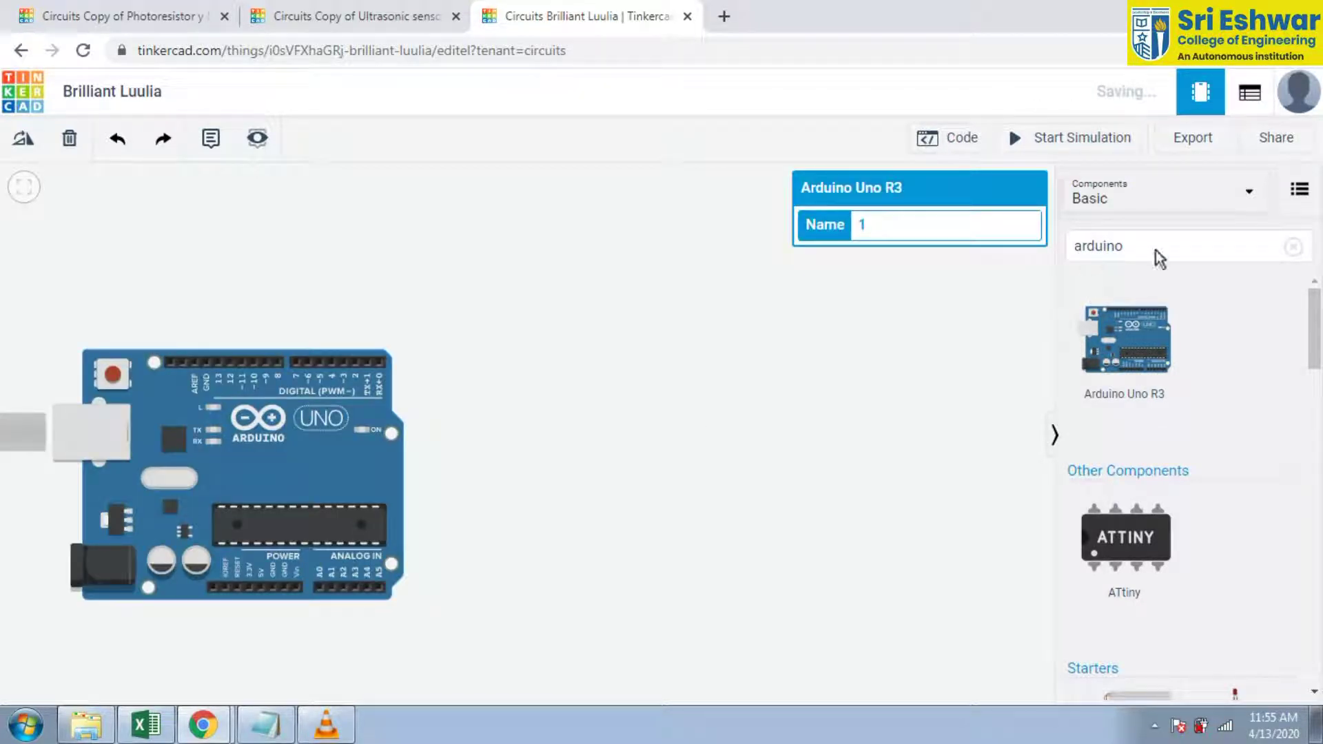
drag(1156, 250, 1068, 248)
Add an Ultrasonic Distance Sensor, rotate it 90° upright, and position it beside the Arduino
text(ul)
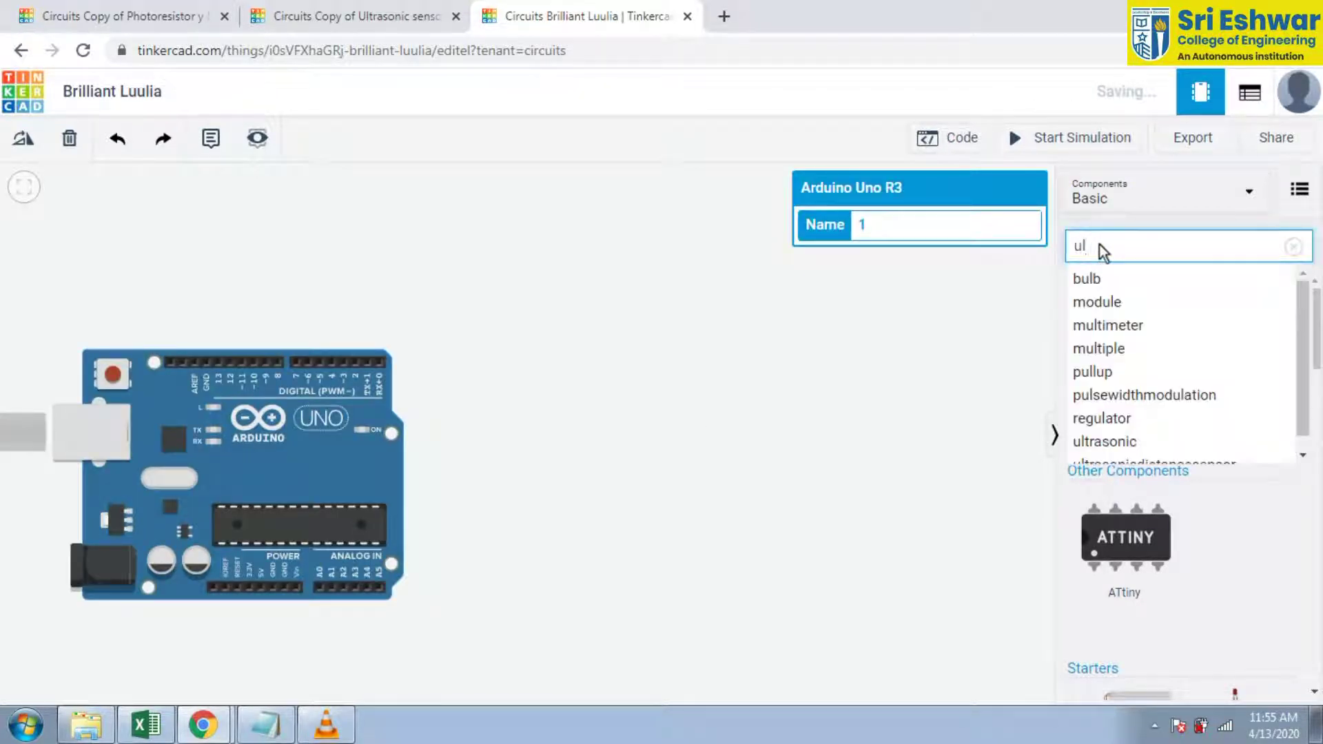
text(y)
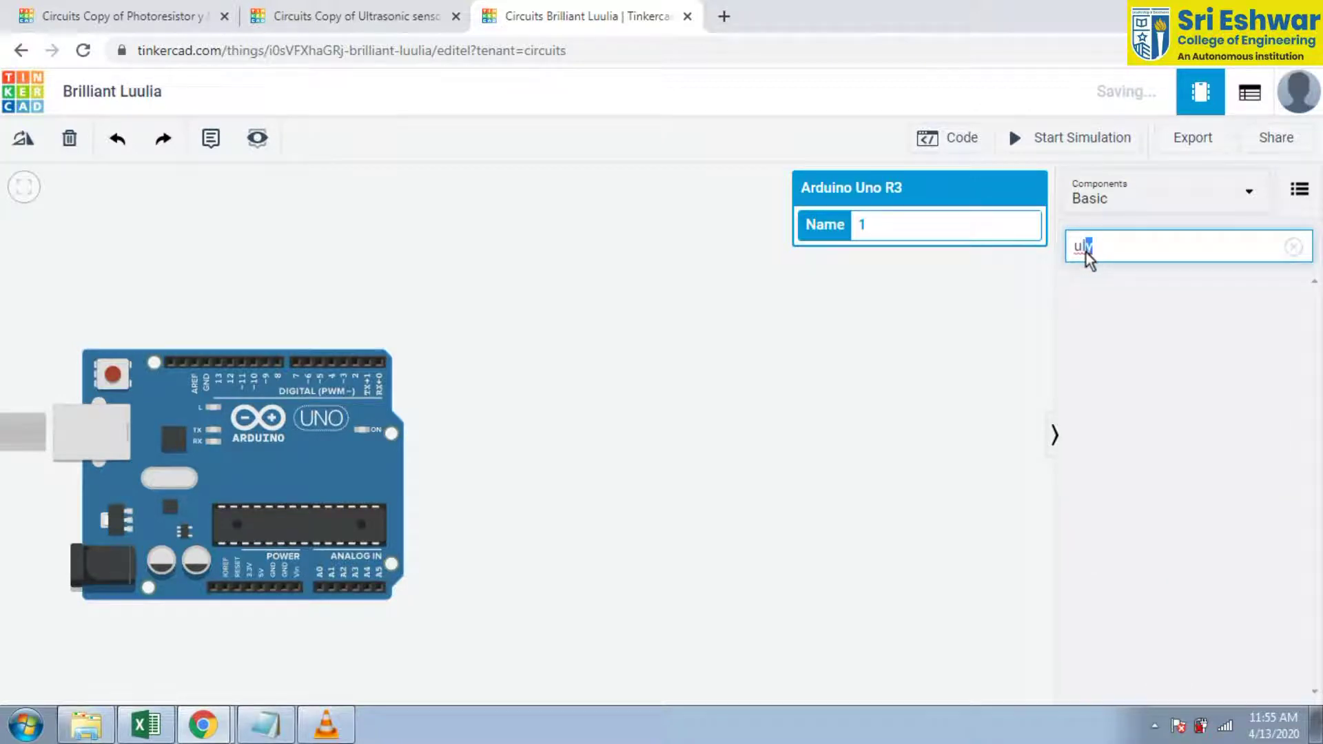
text(t)
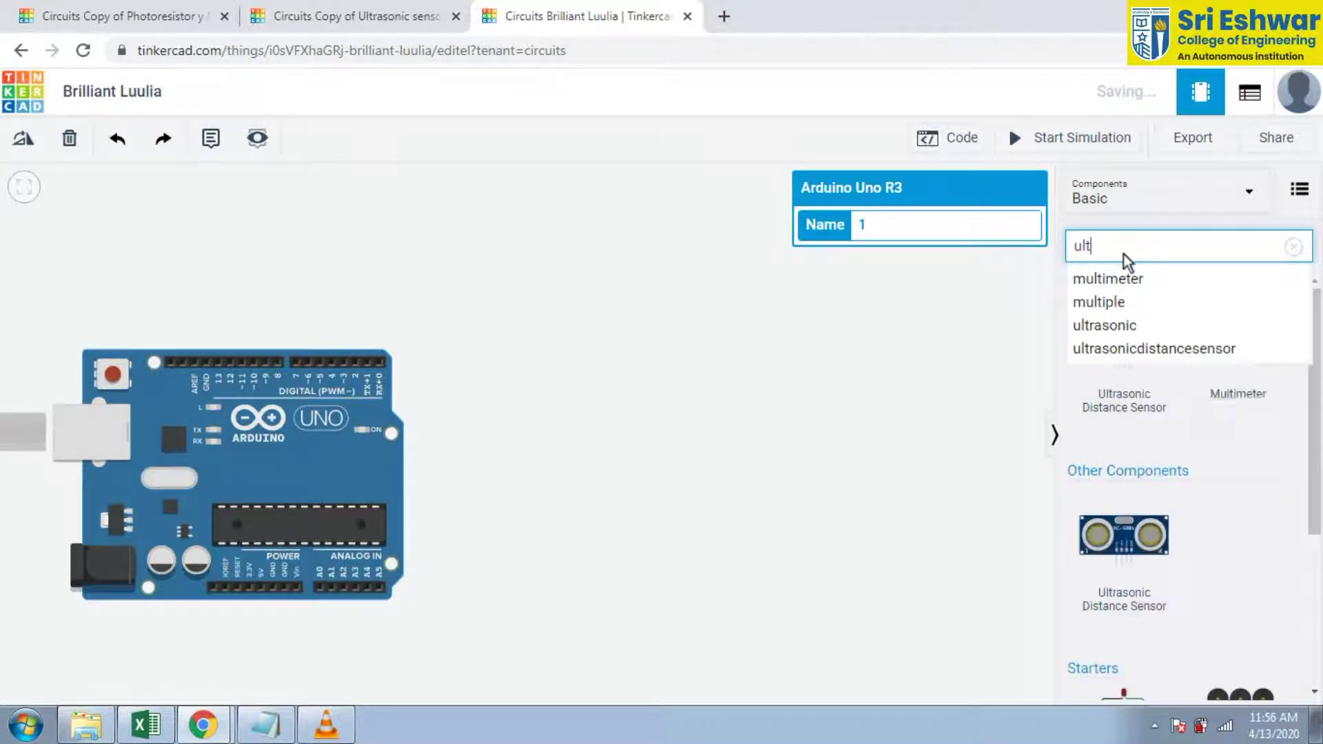
click(1128, 330)
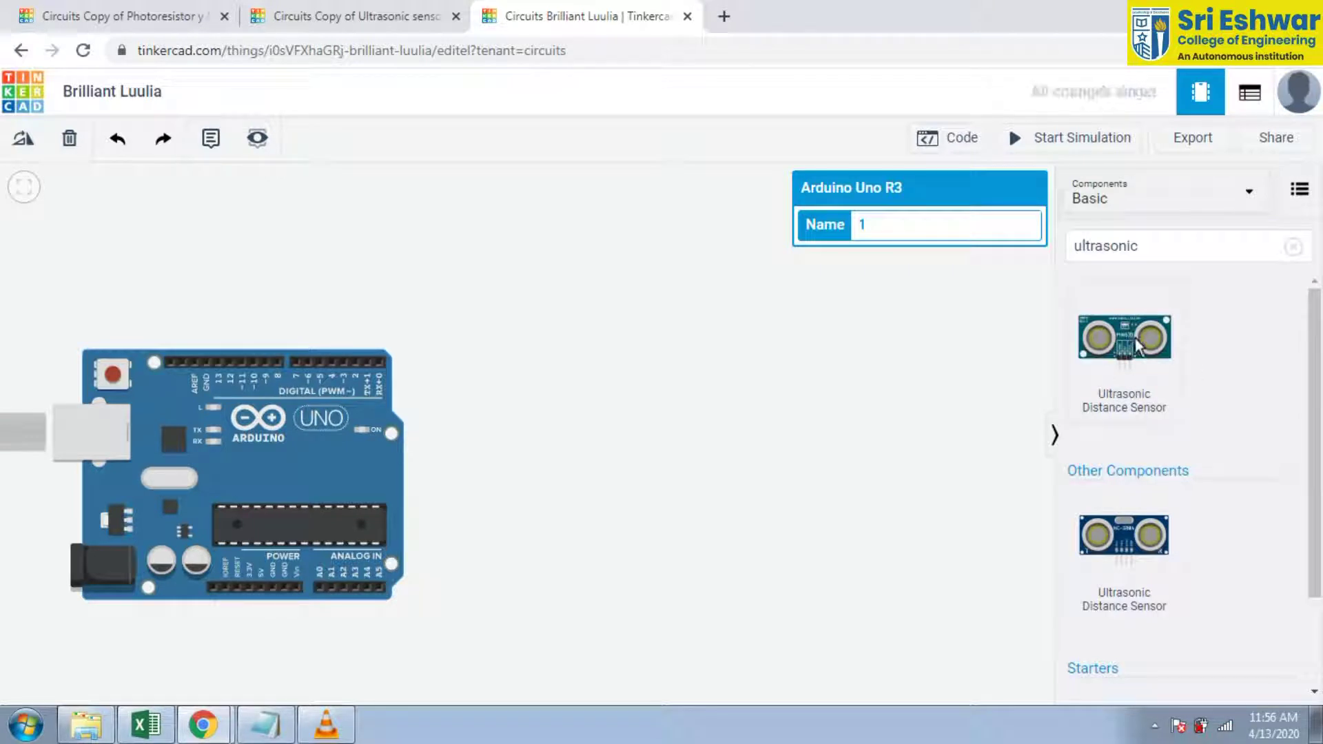
drag(1136, 338, 654, 444)
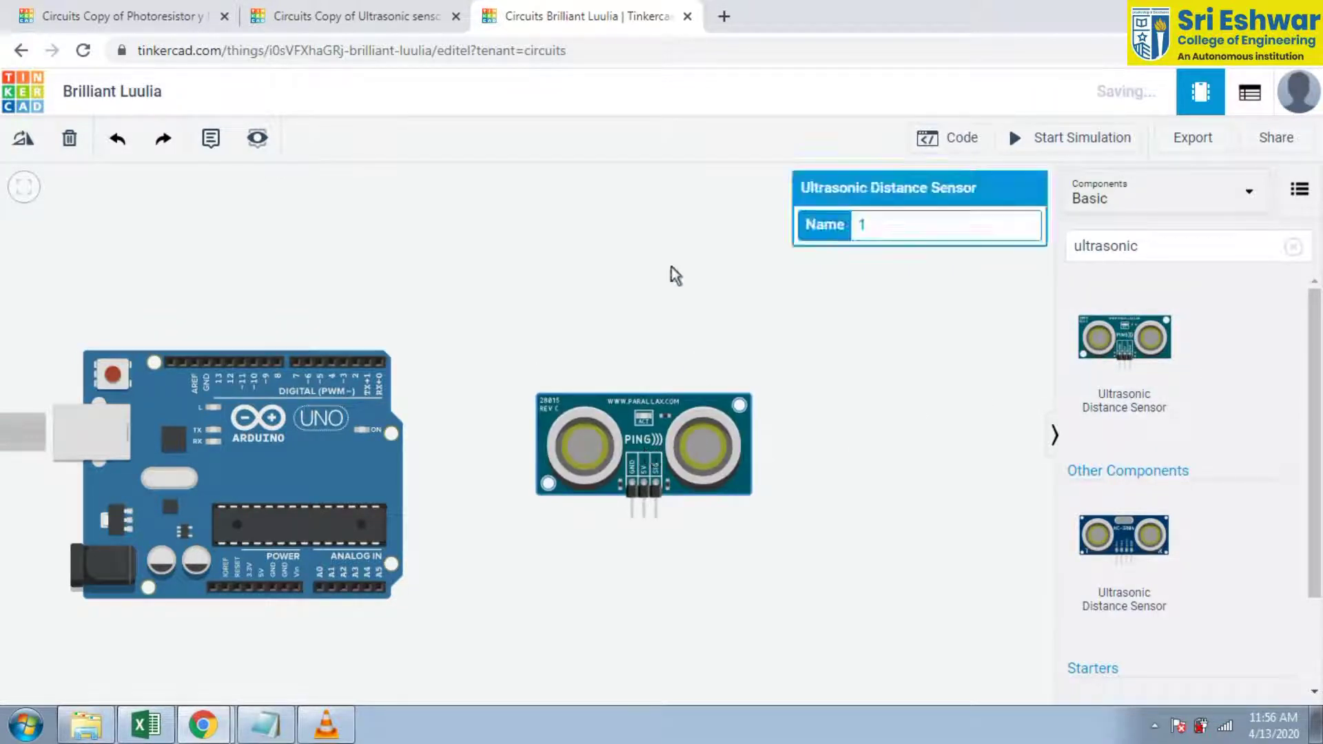
click(23, 139)
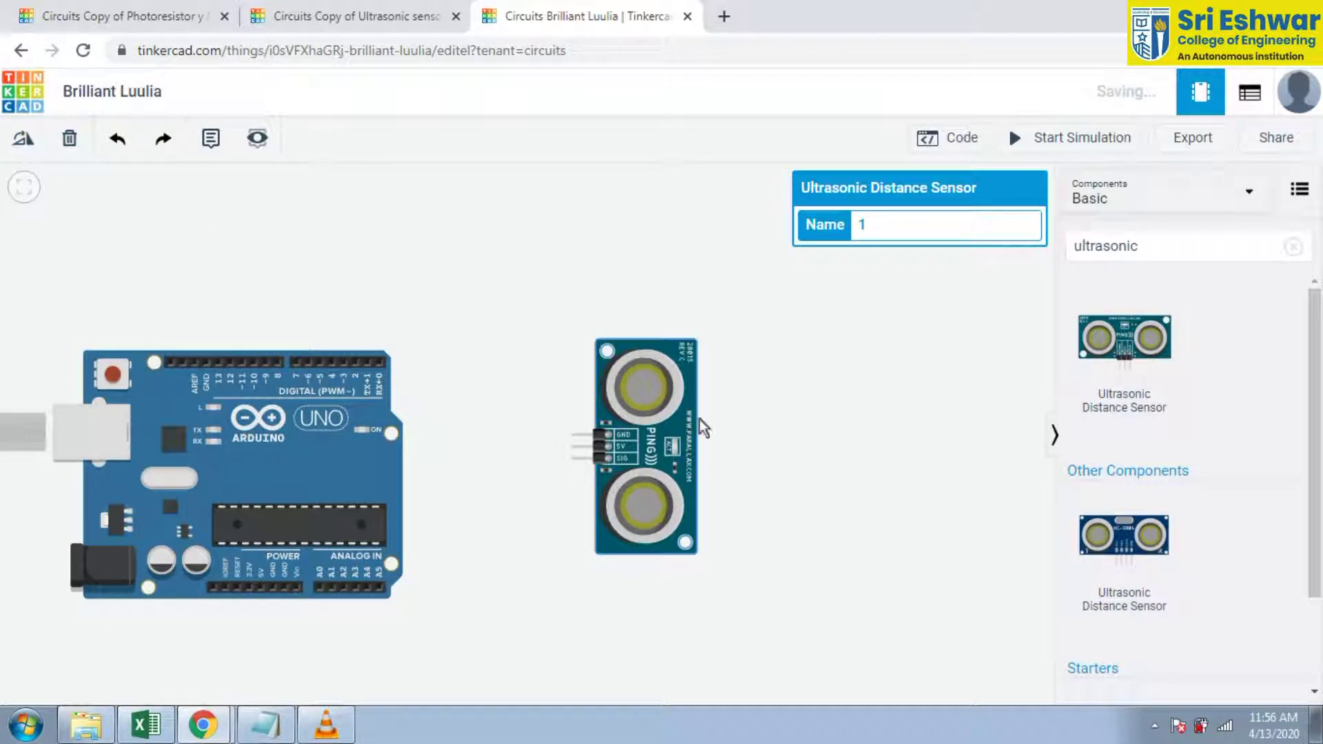
drag(684, 419, 615, 483)
drag(1181, 249, 1065, 247)
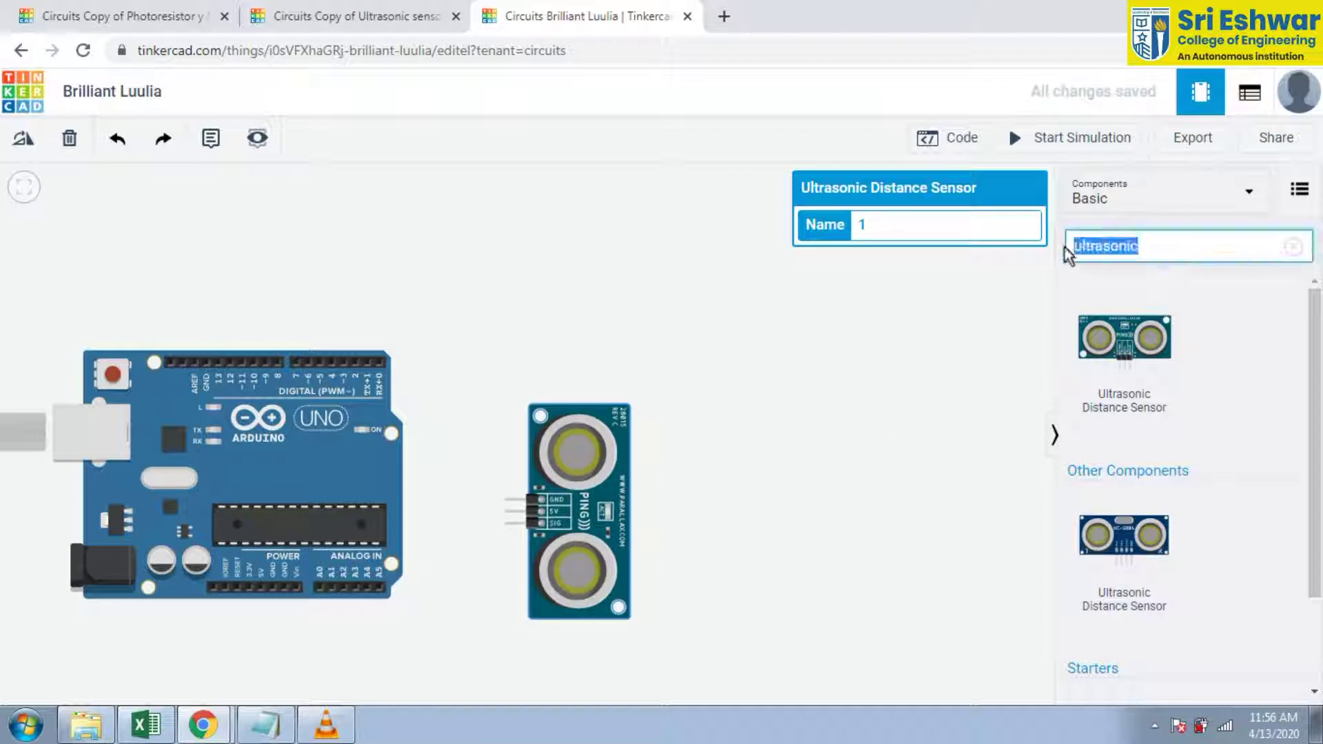
Place a Breadboard Small right of the sensor and shift the sensor closer to the Arduino
text(bi)
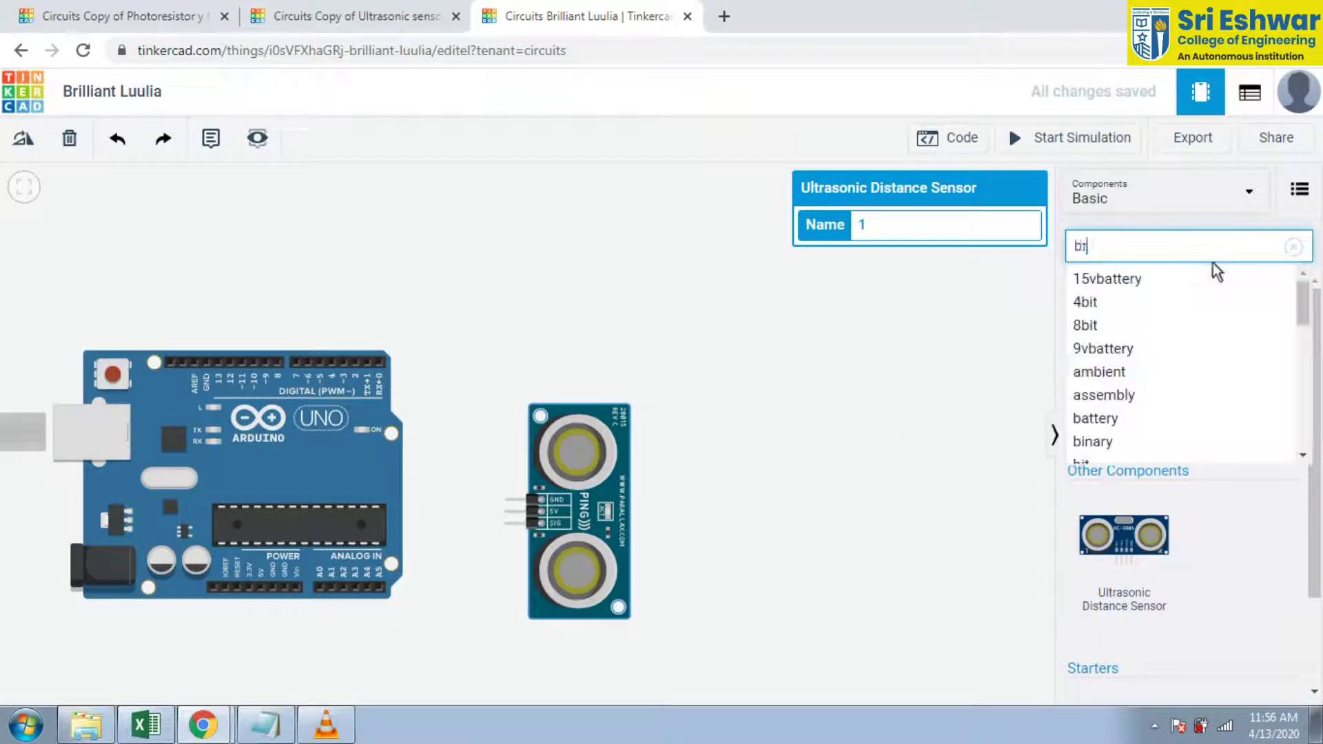
text(ea)
click(1154, 278)
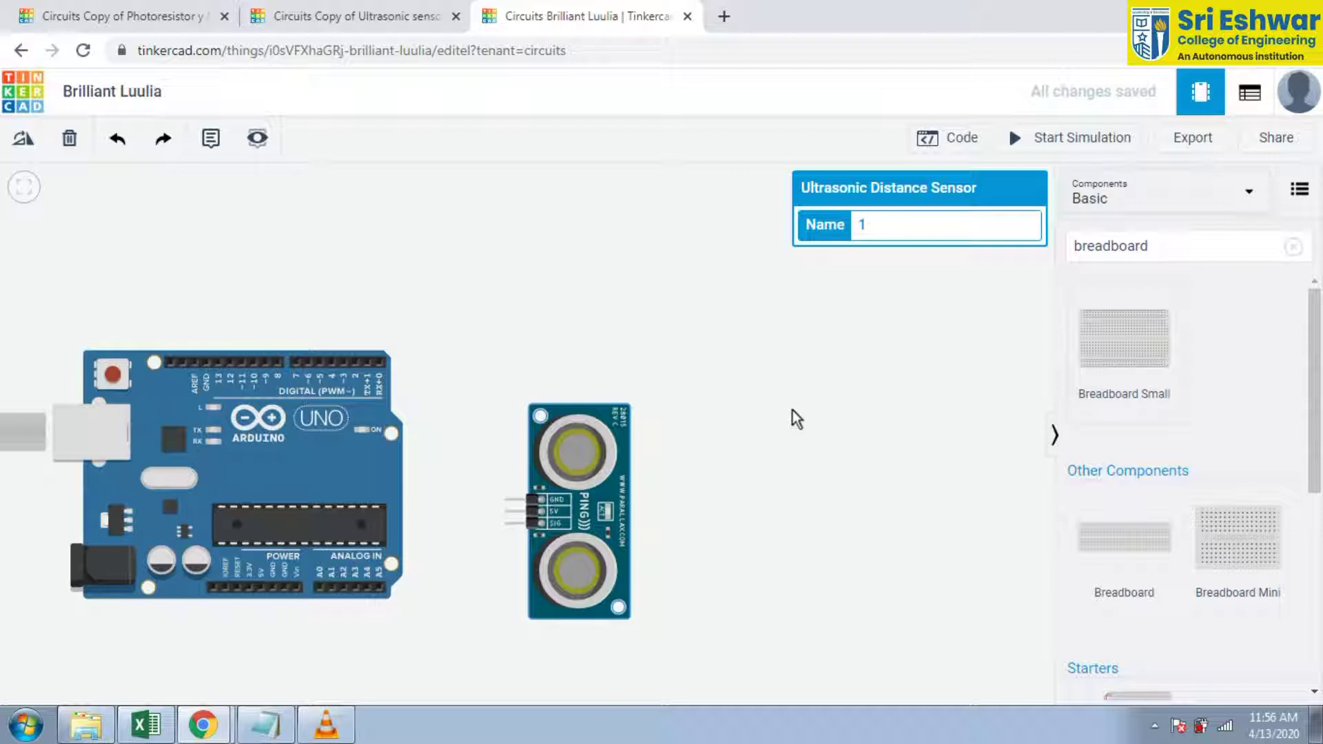
click(800, 441)
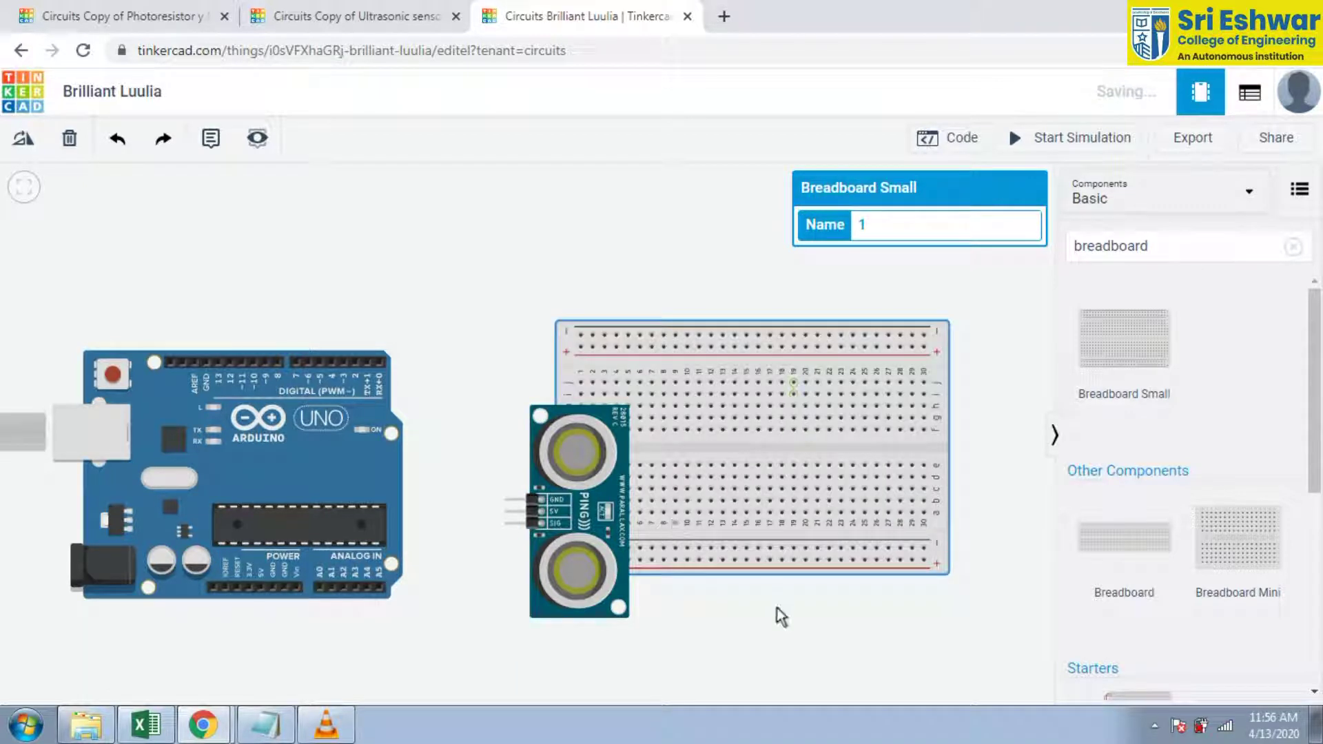
mouse_move(821, 448)
mouse_down()
mouse_move(860, 451)
mouse_move(809, 452)
mouse_up()
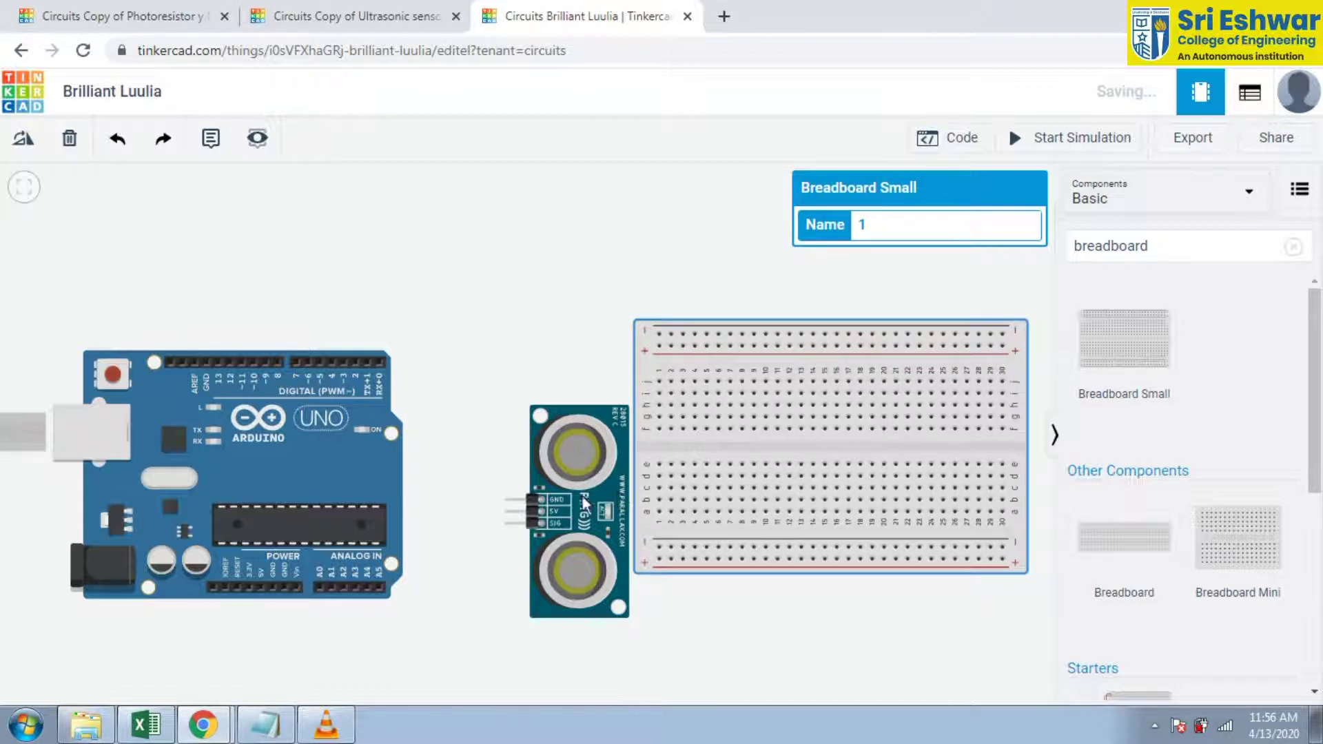
drag(610, 493, 551, 505)
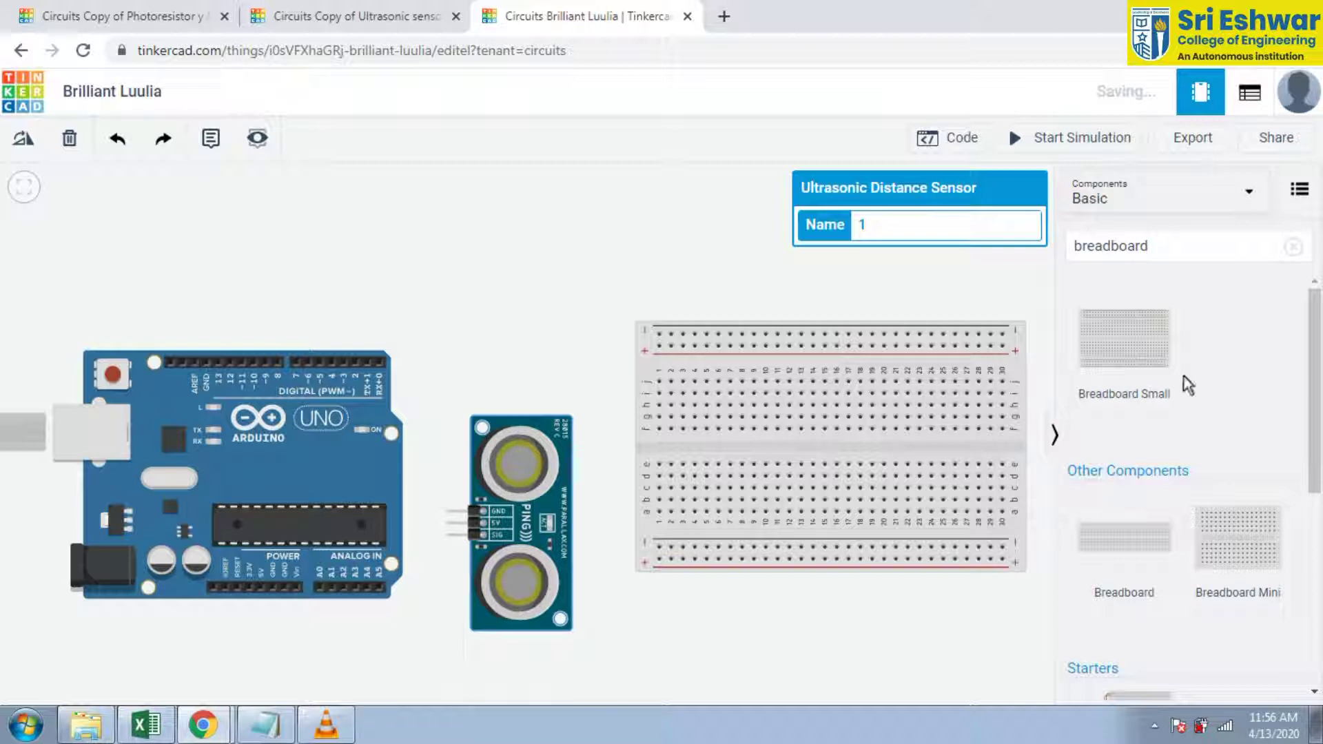
drag(1157, 254, 1069, 250)
Plug a red LED into the top rows of the small breadboard
text(l)
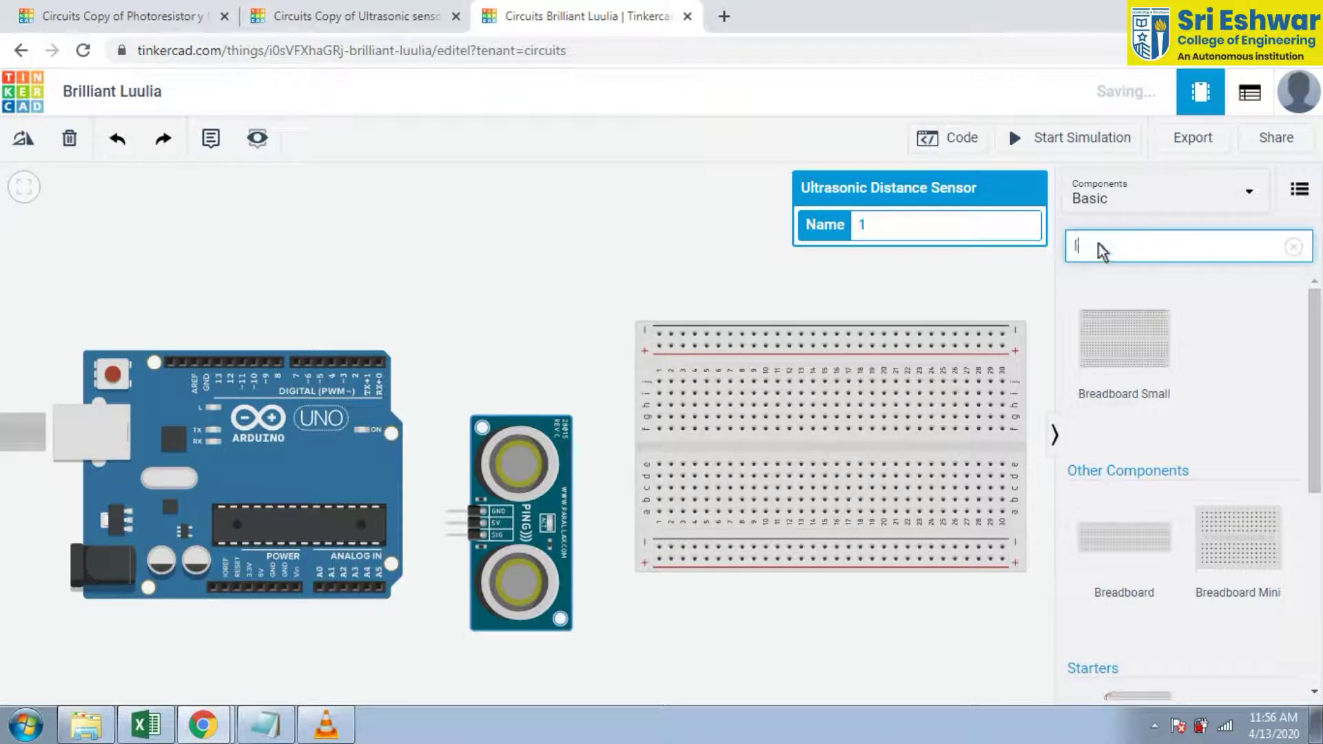
text(ed)
click(1114, 279)
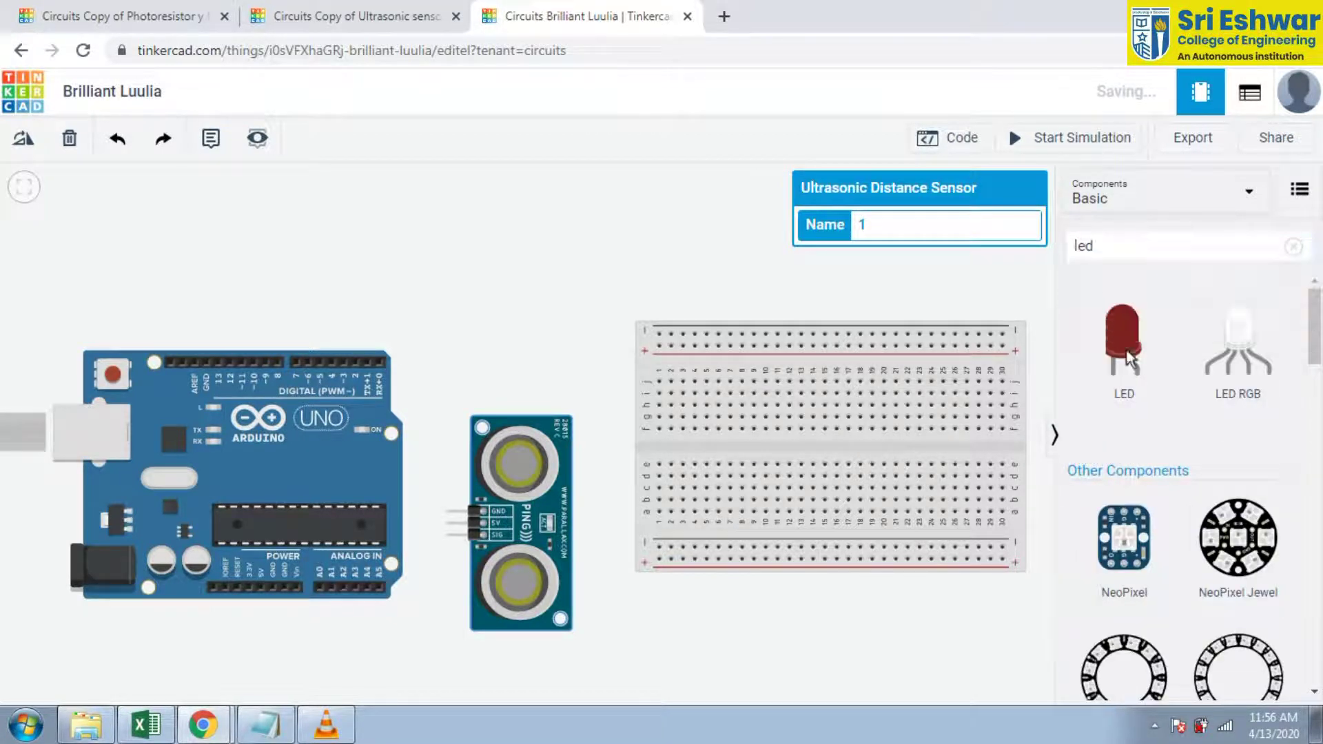
drag(1128, 358, 764, 382)
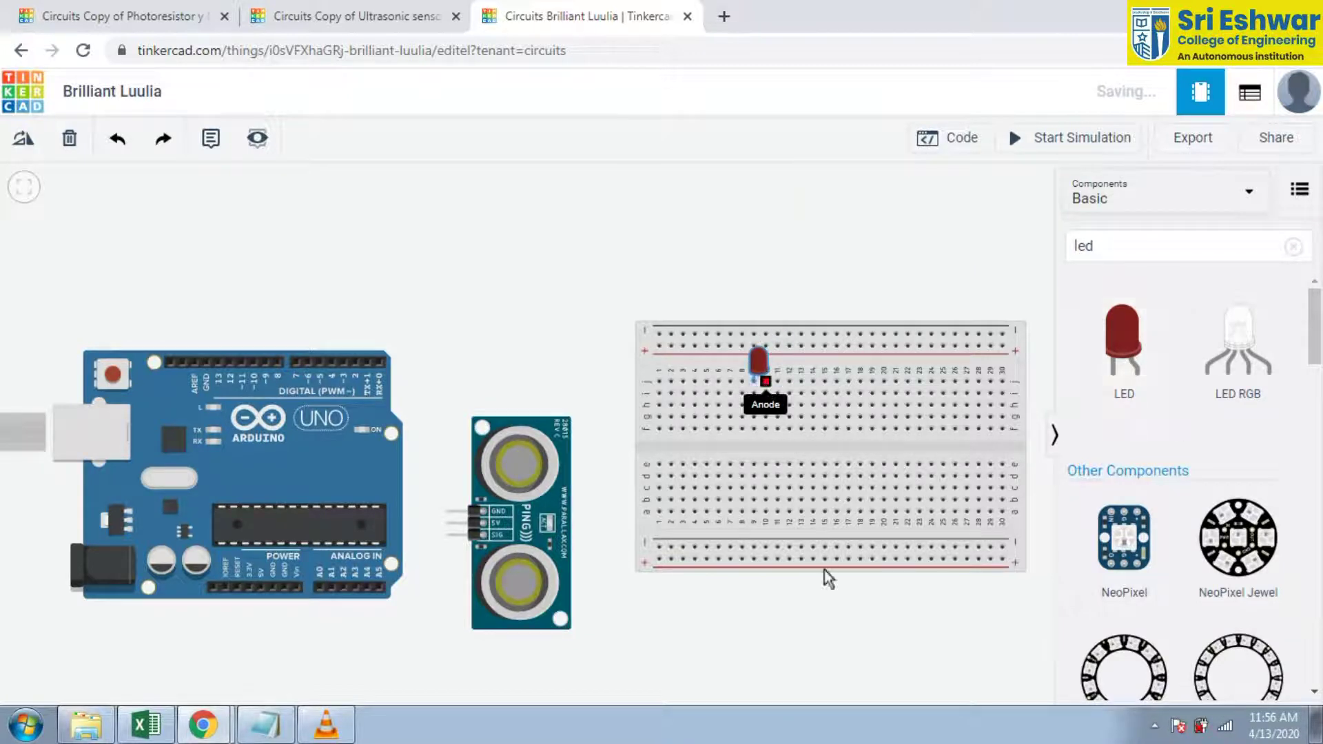
click(824, 644)
double_click(1079, 246)
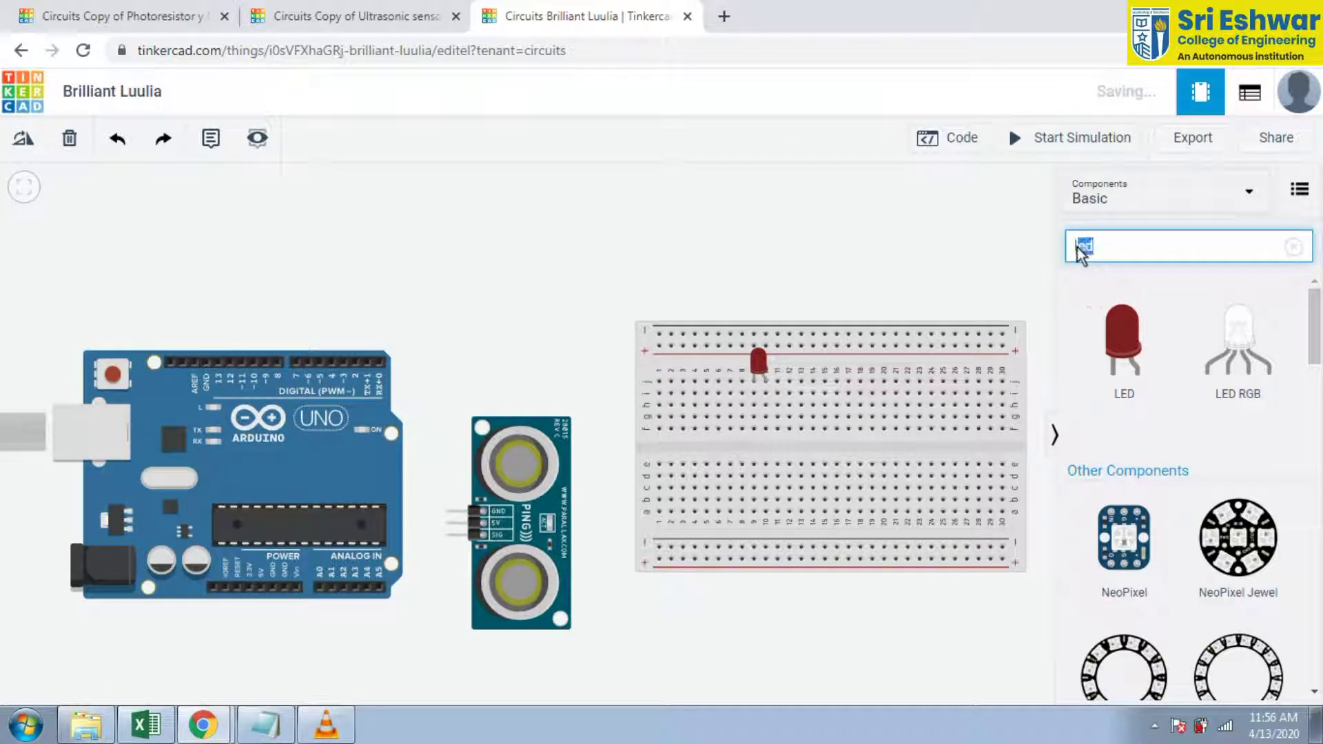
Add a 1 kΩ resistor and seat it across the breadboard's centre gap below the LED
text(res)
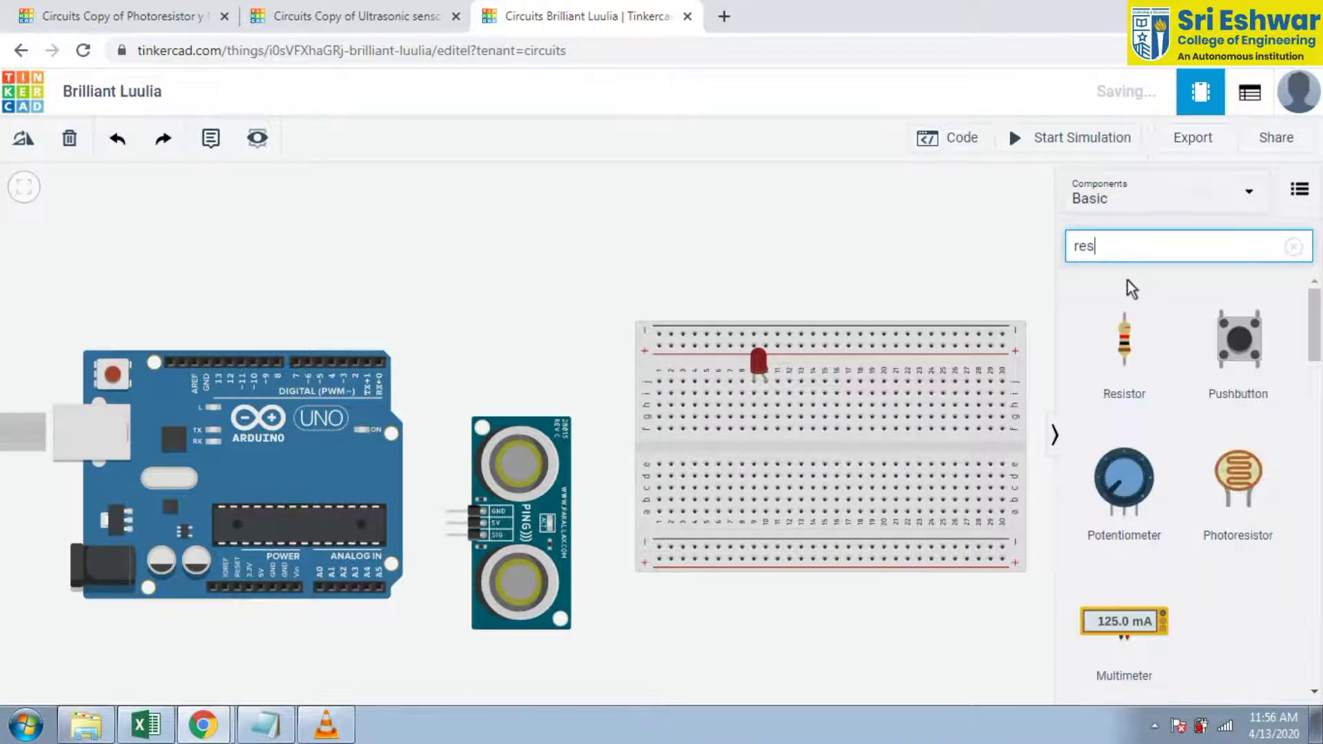
click(1122, 348)
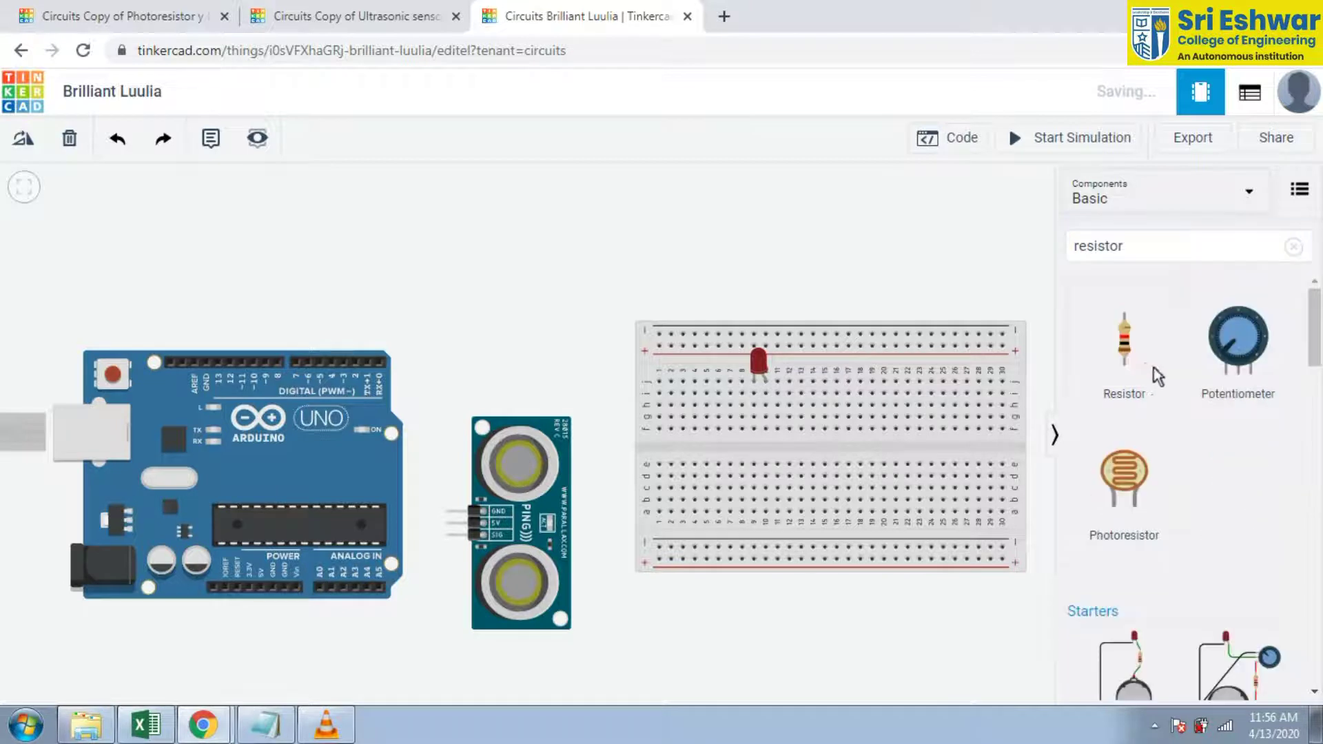
drag(1124, 348, 607, 273)
click(610, 273)
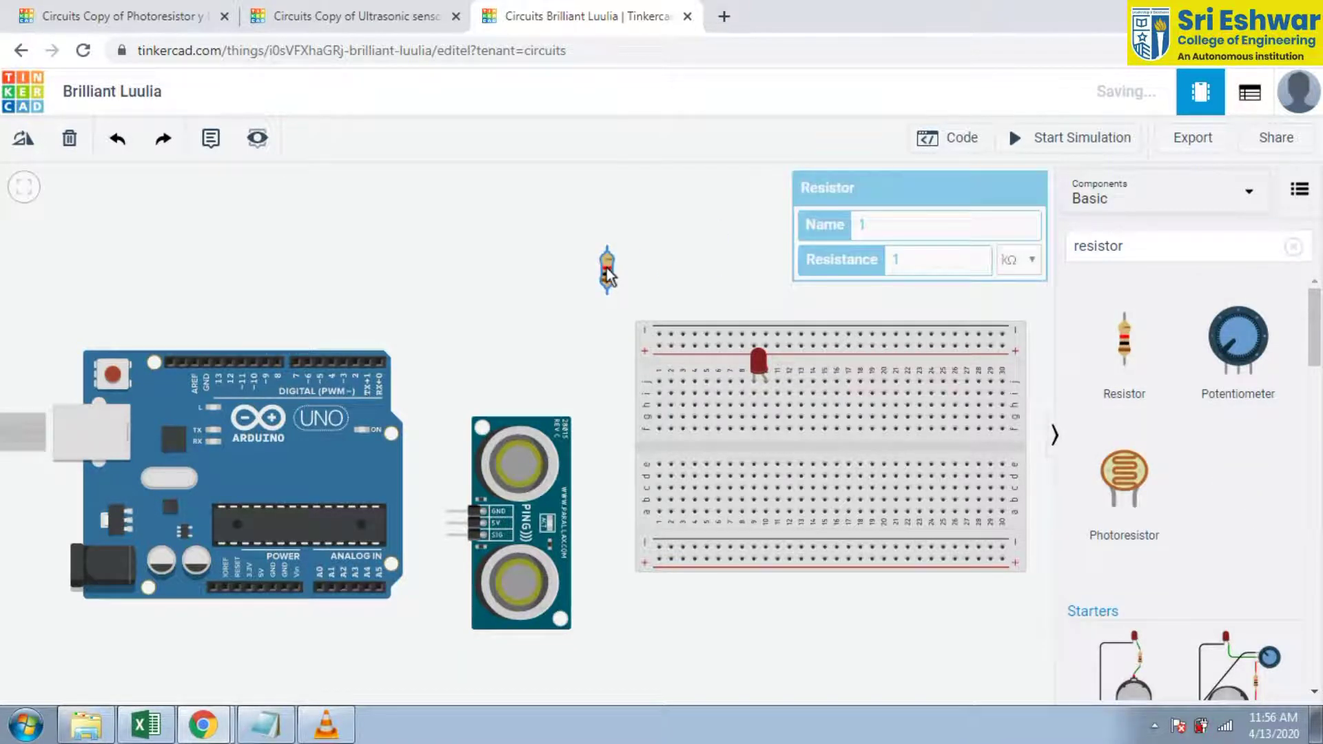
click(637, 283)
drag(610, 264, 758, 476)
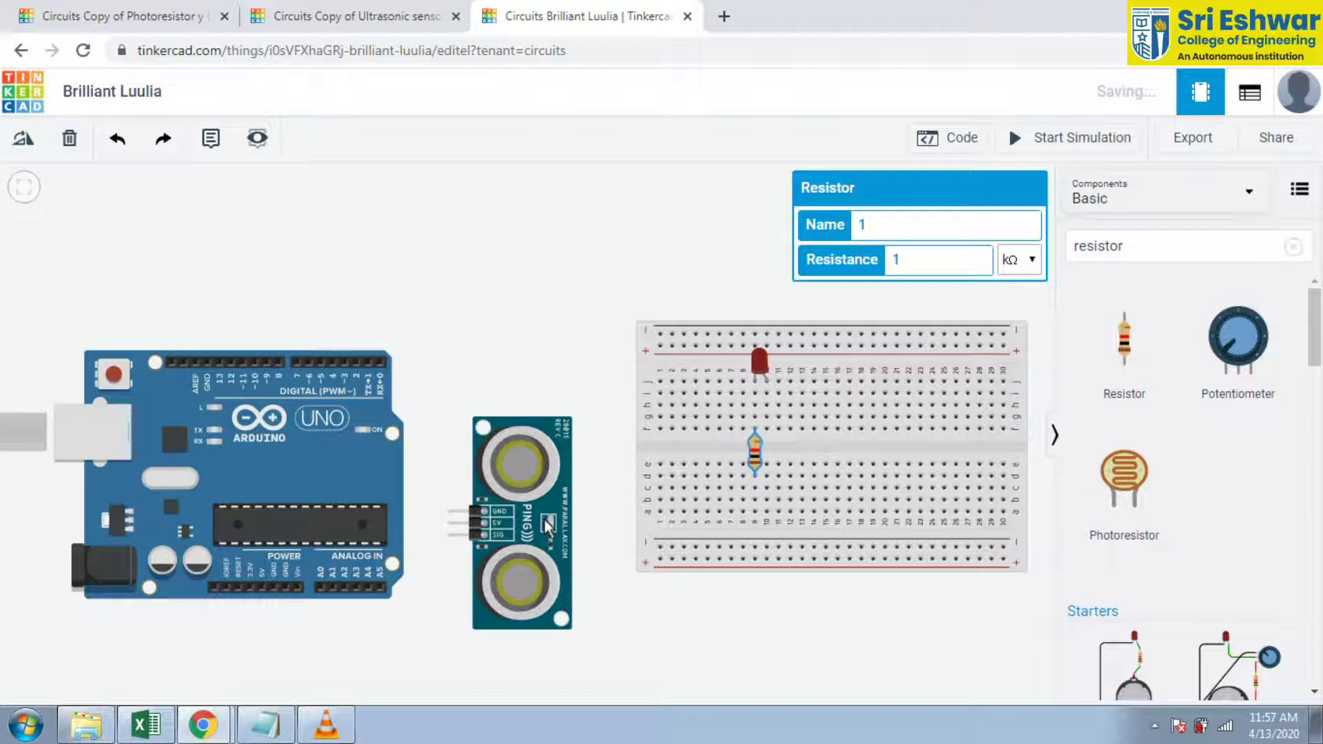
Wire the Arduino power-header GND pin to the resistor's lower terminal, routed below the boards
click(284, 589)
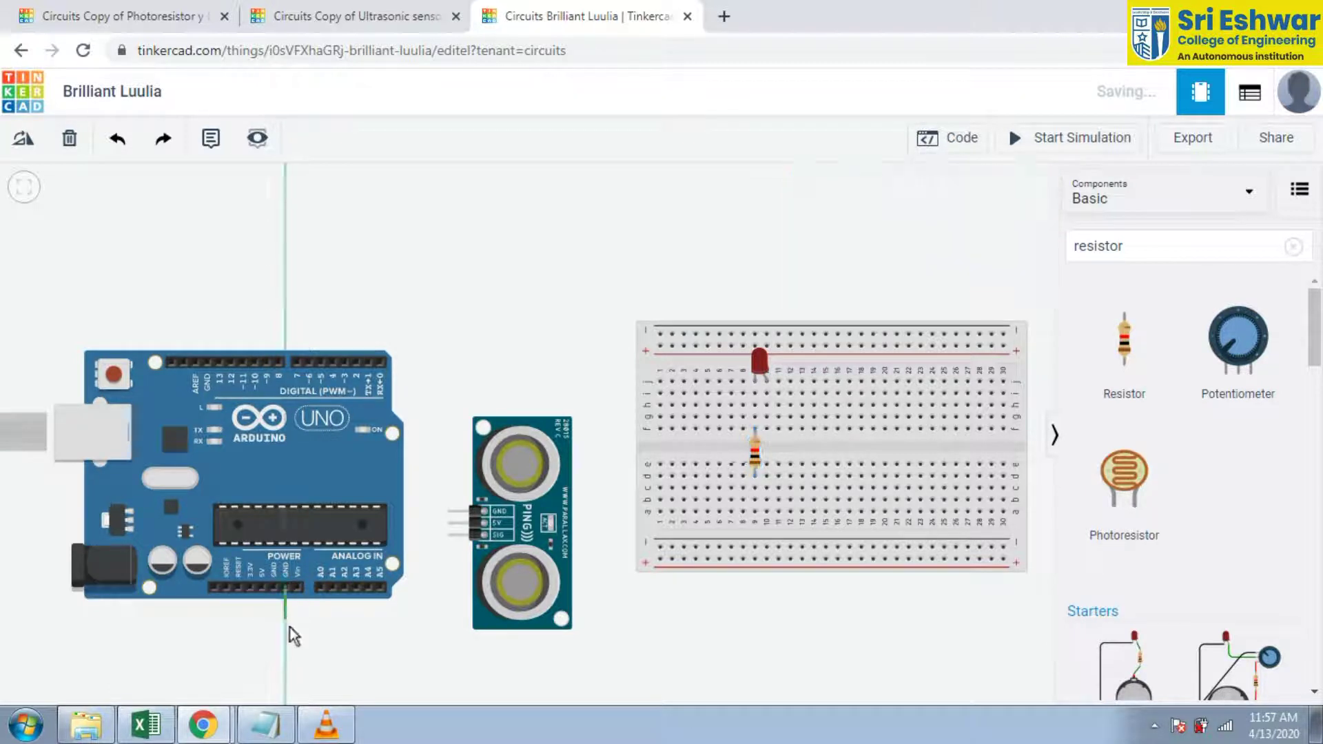
click(287, 658)
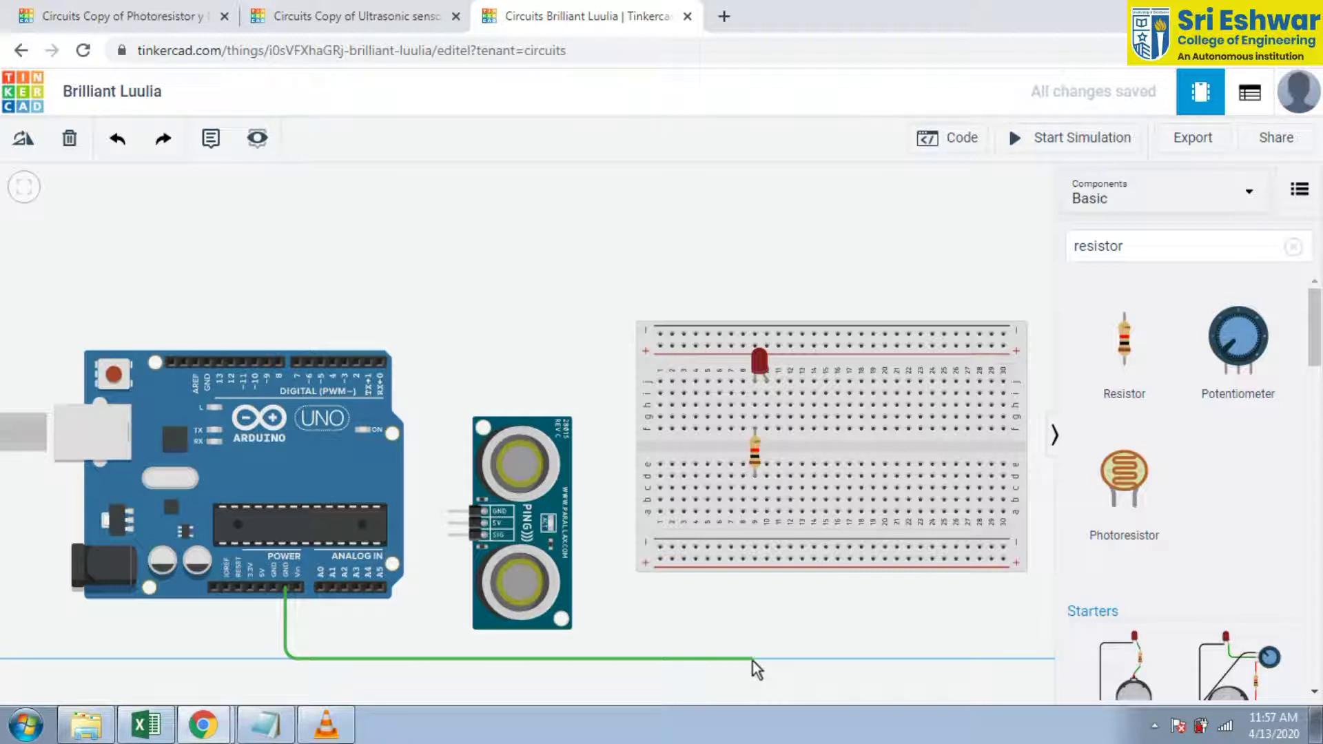
click(753, 660)
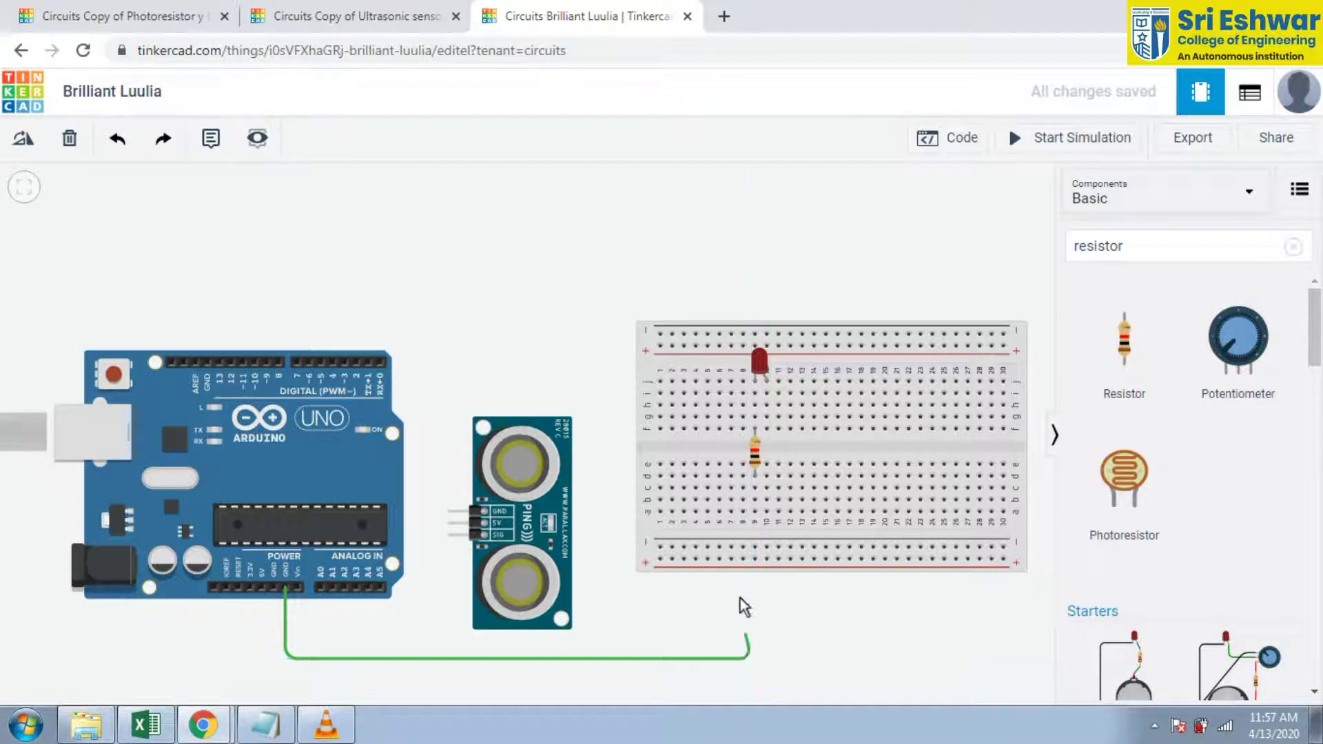
click(759, 482)
click(836, 631)
Wire the LED's breadboard column over the board to Arduino digital pin 13
click(767, 393)
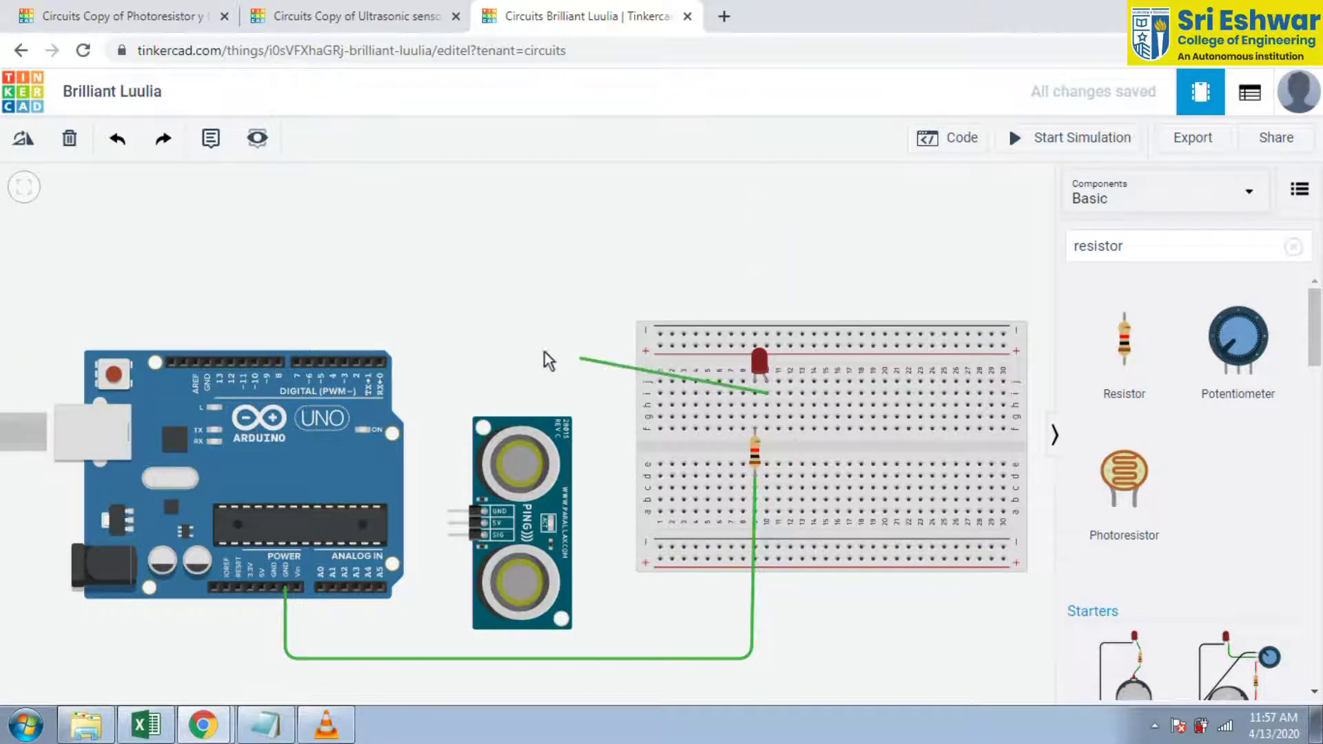
click(386, 316)
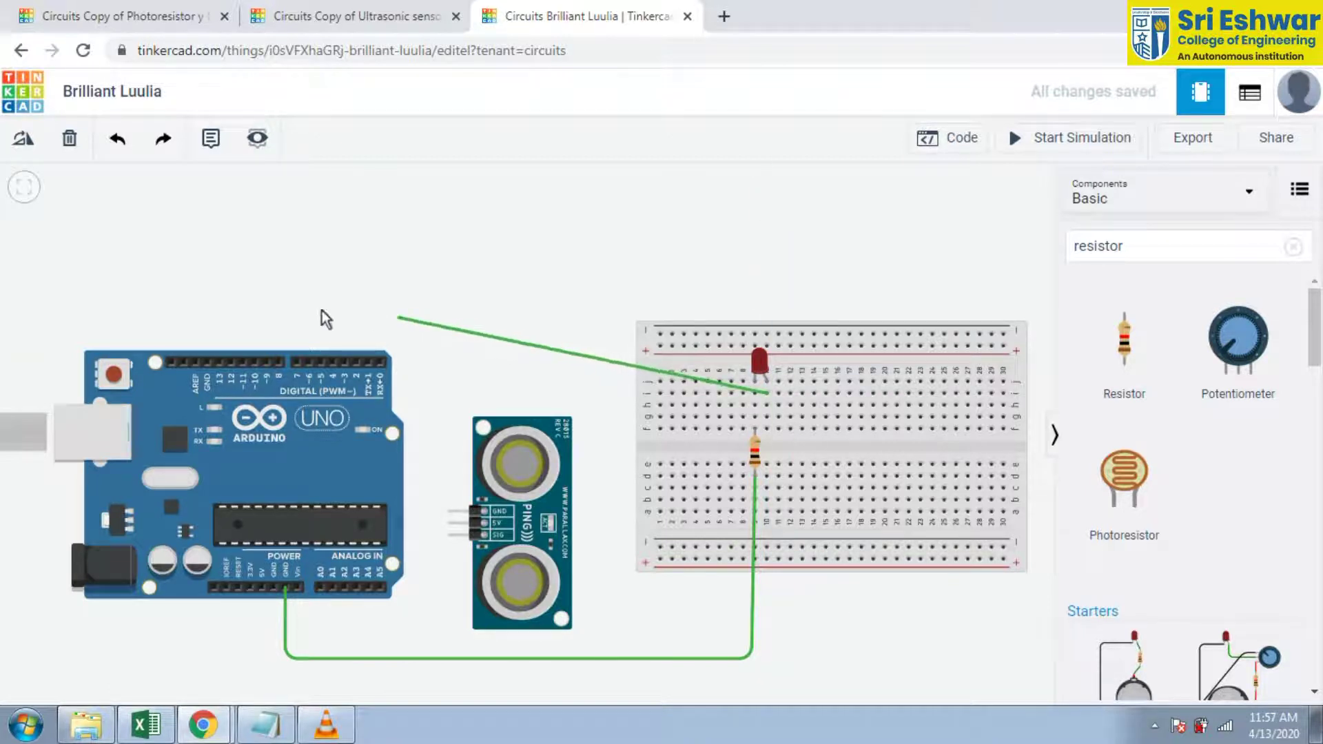
click(222, 320)
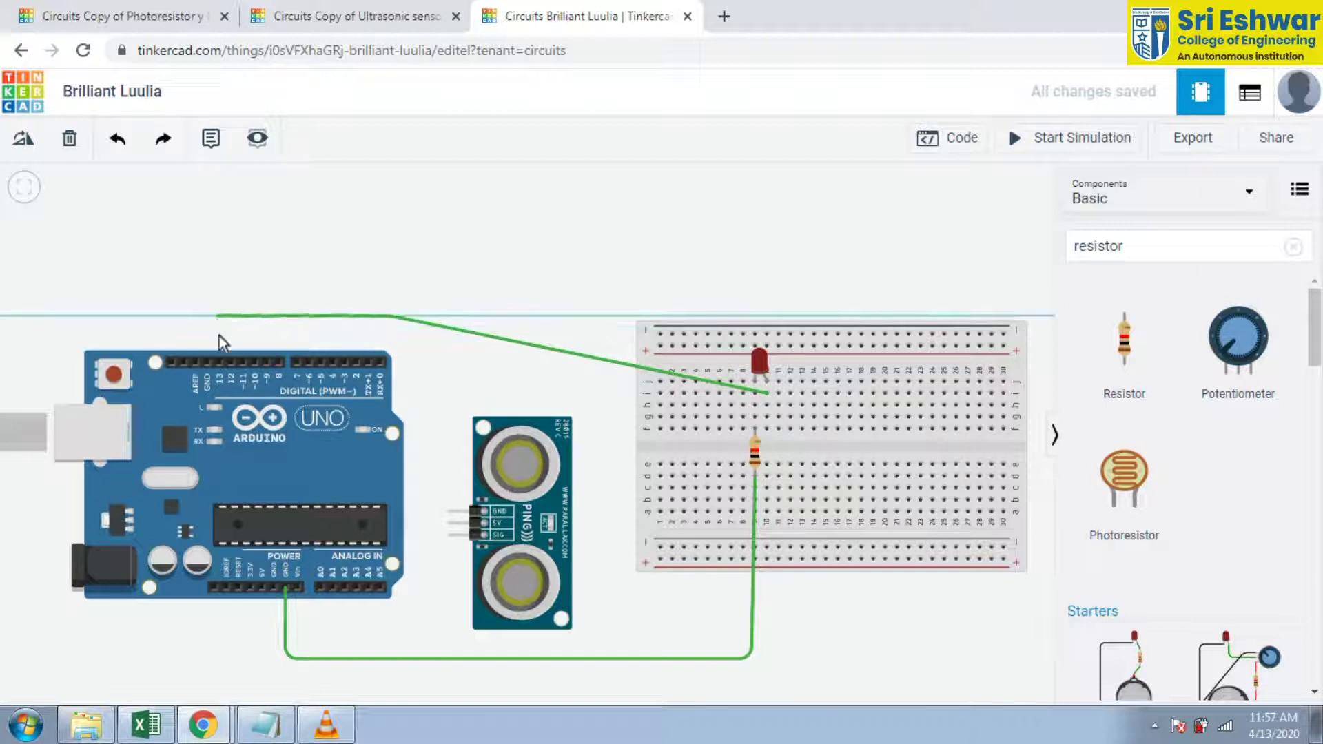
click(220, 360)
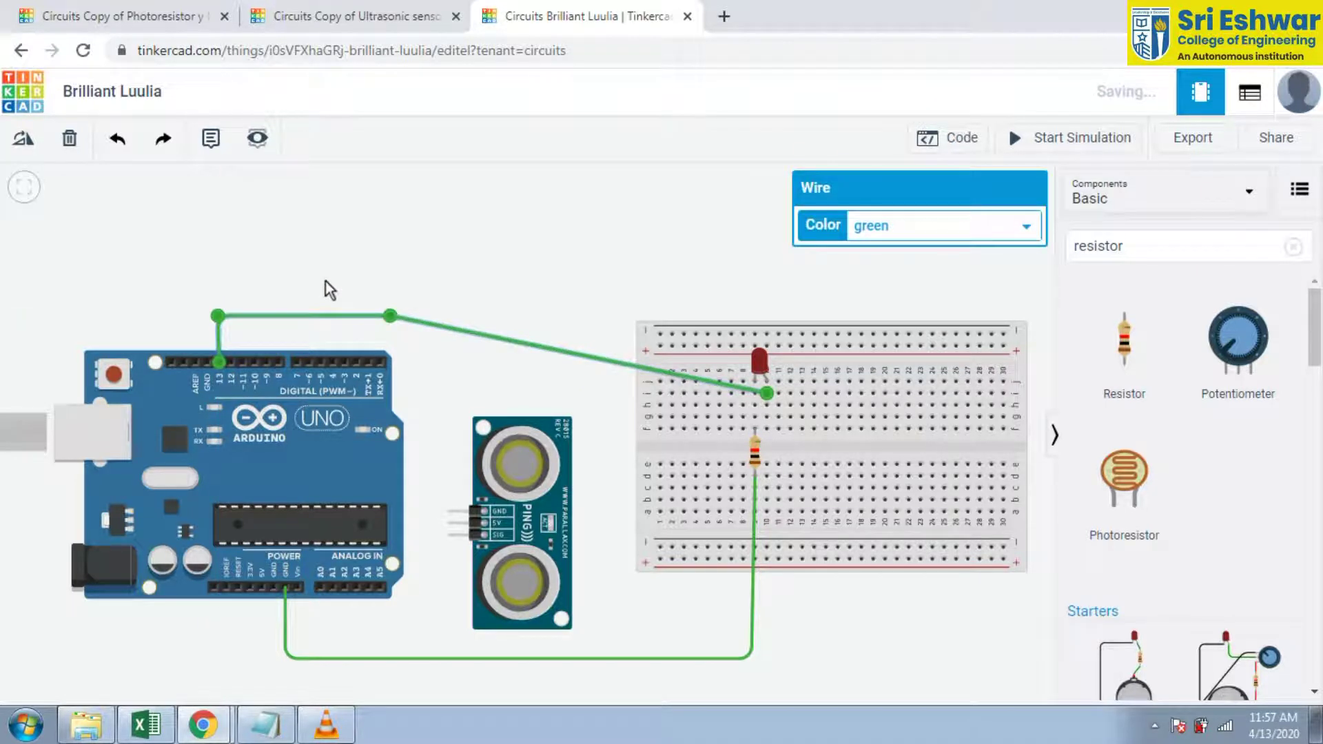
click(344, 272)
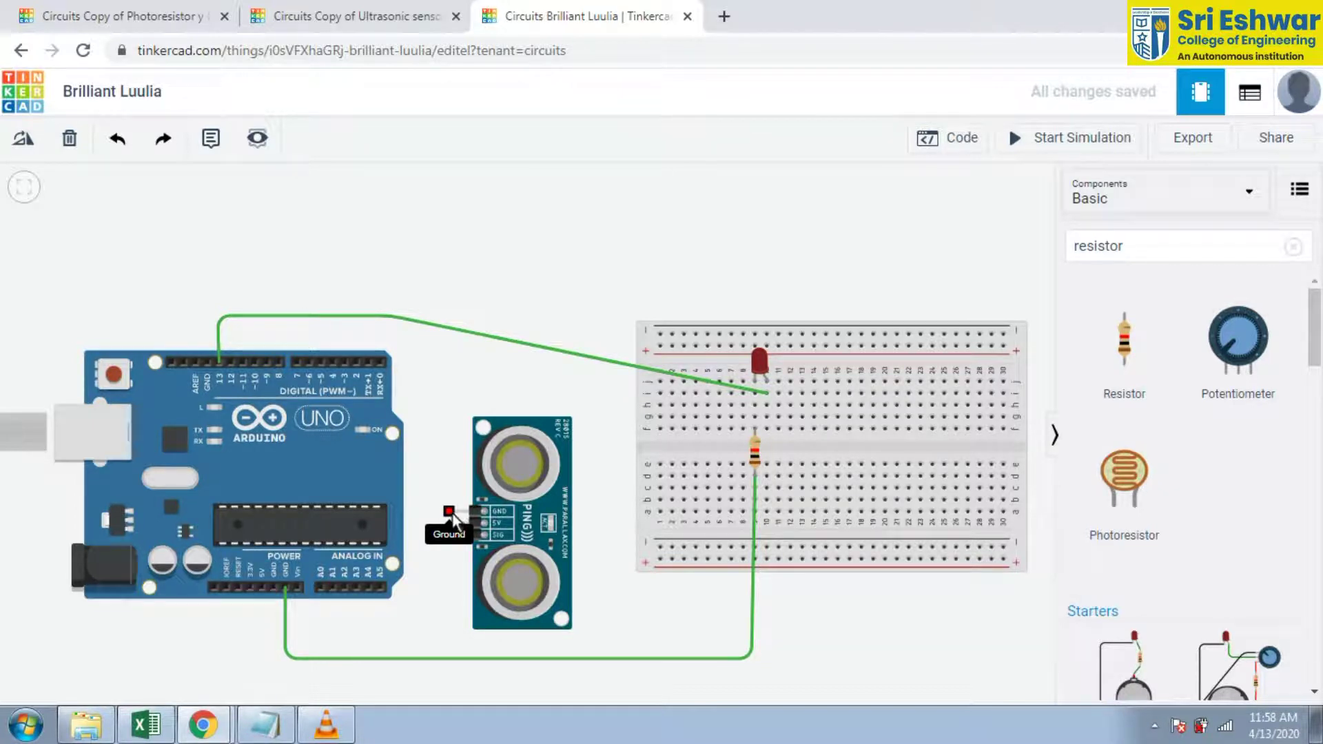
Wire the sensor's GND pin to the Arduino GND pin with a black wire
click(453, 513)
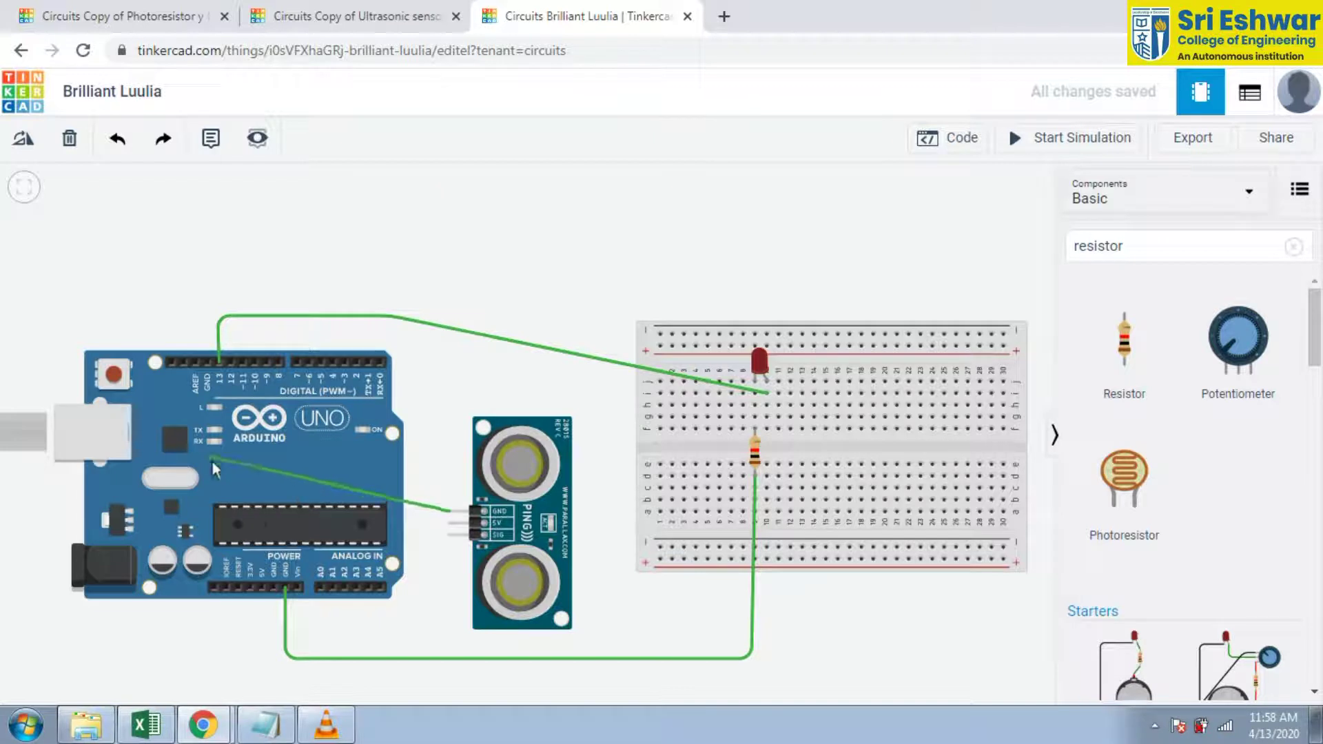
click(192, 459)
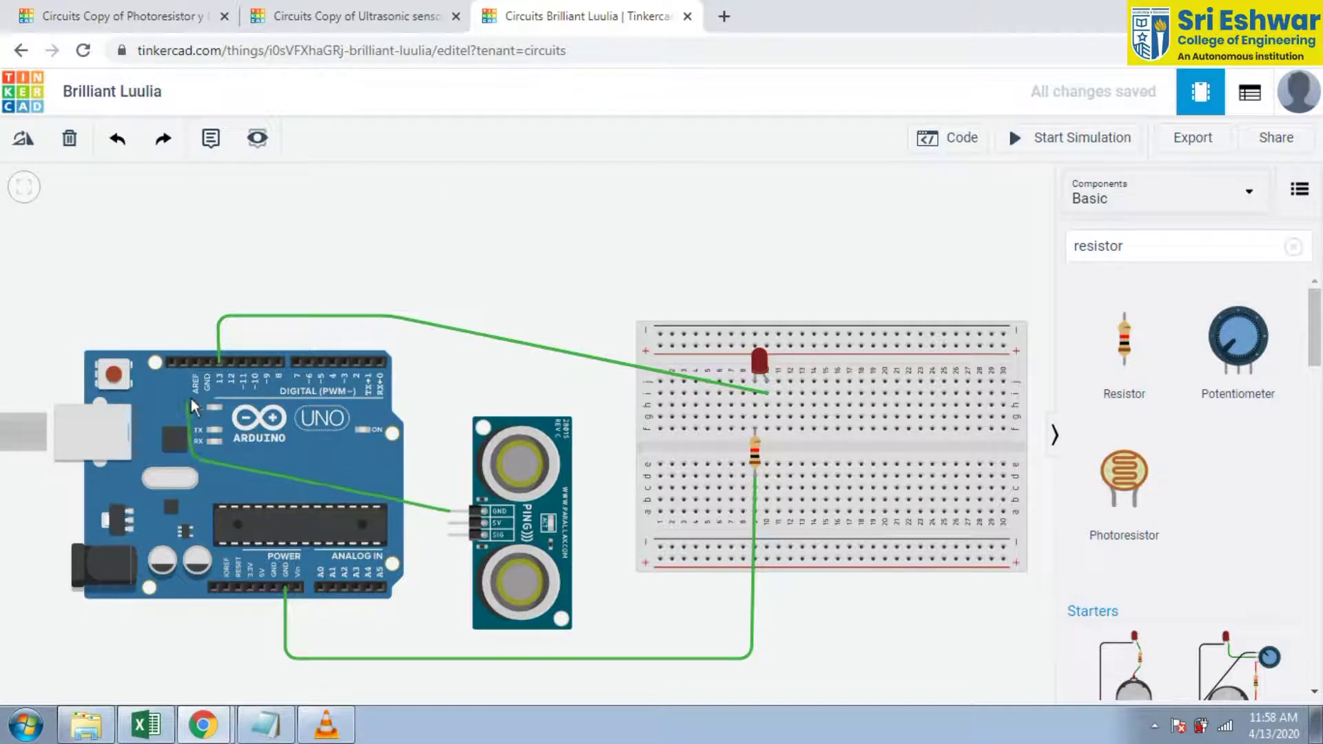
click(207, 362)
click(885, 233)
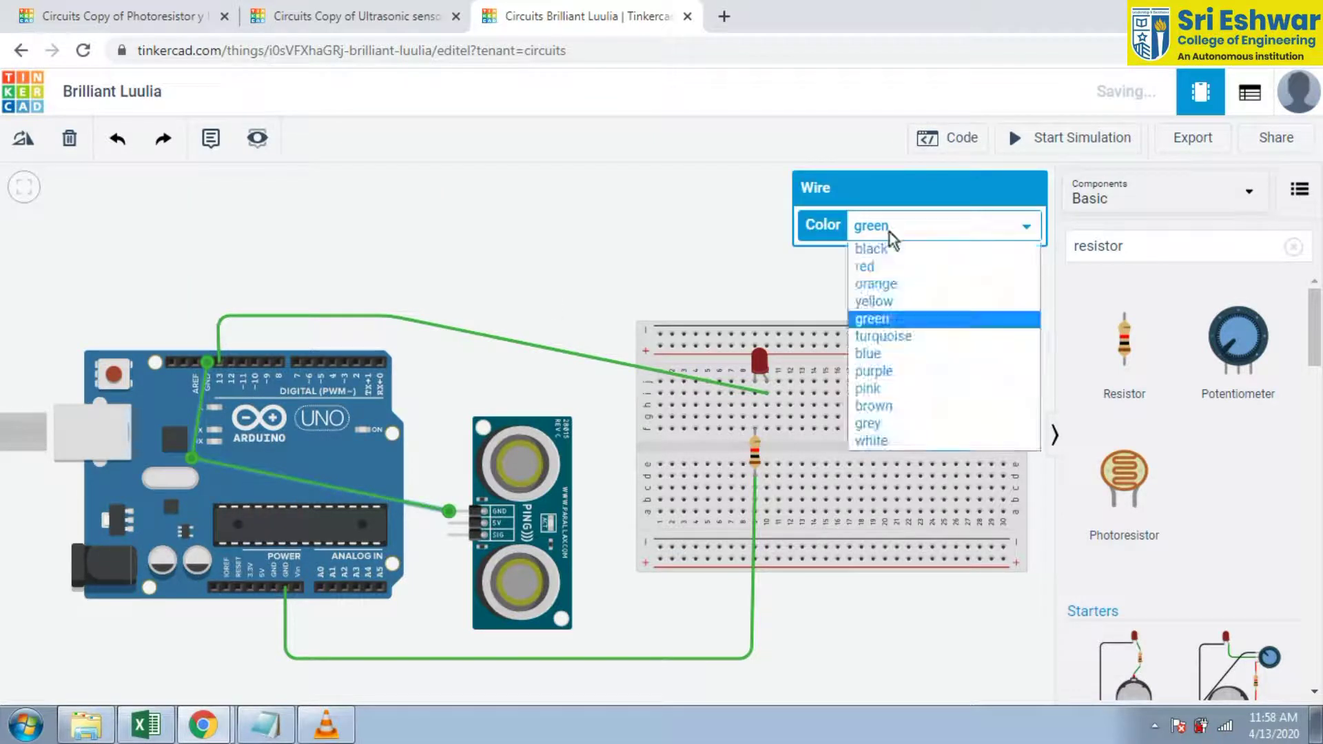
click(891, 250)
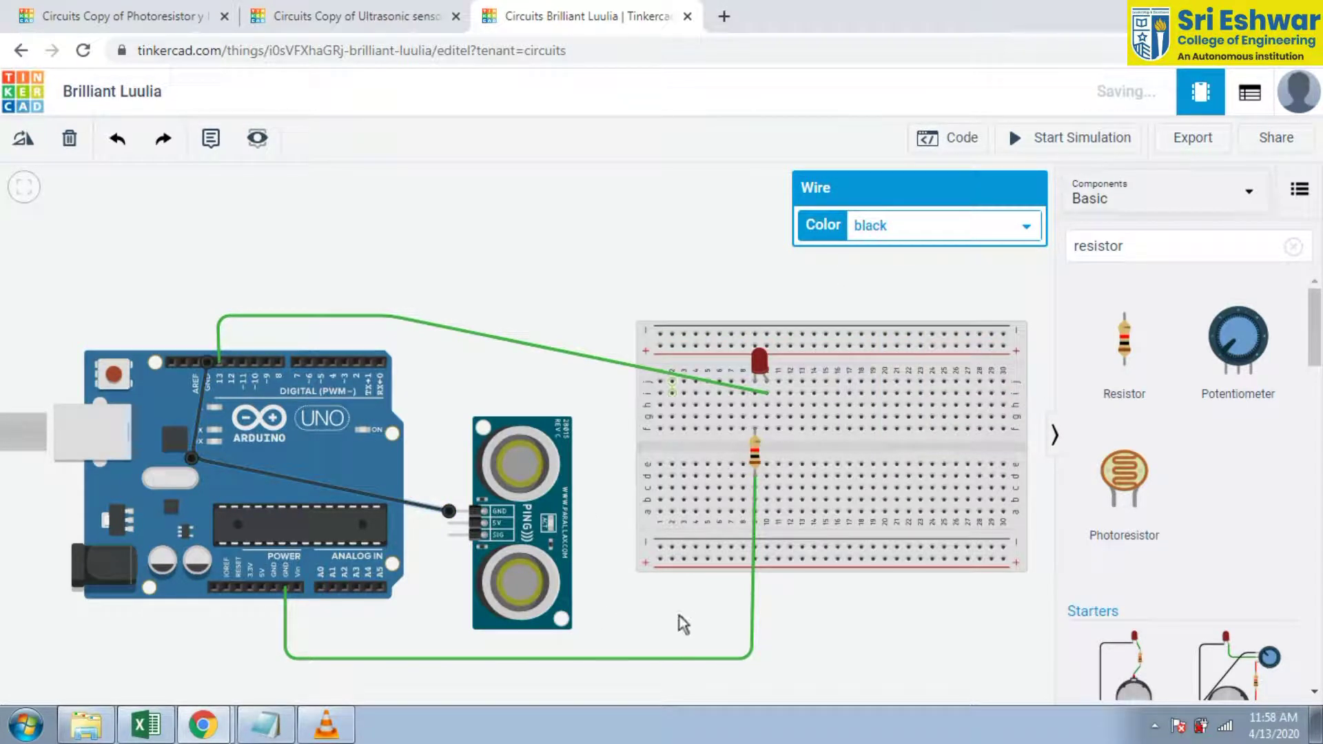
Recolour the resistor's ground wire black
click(688, 657)
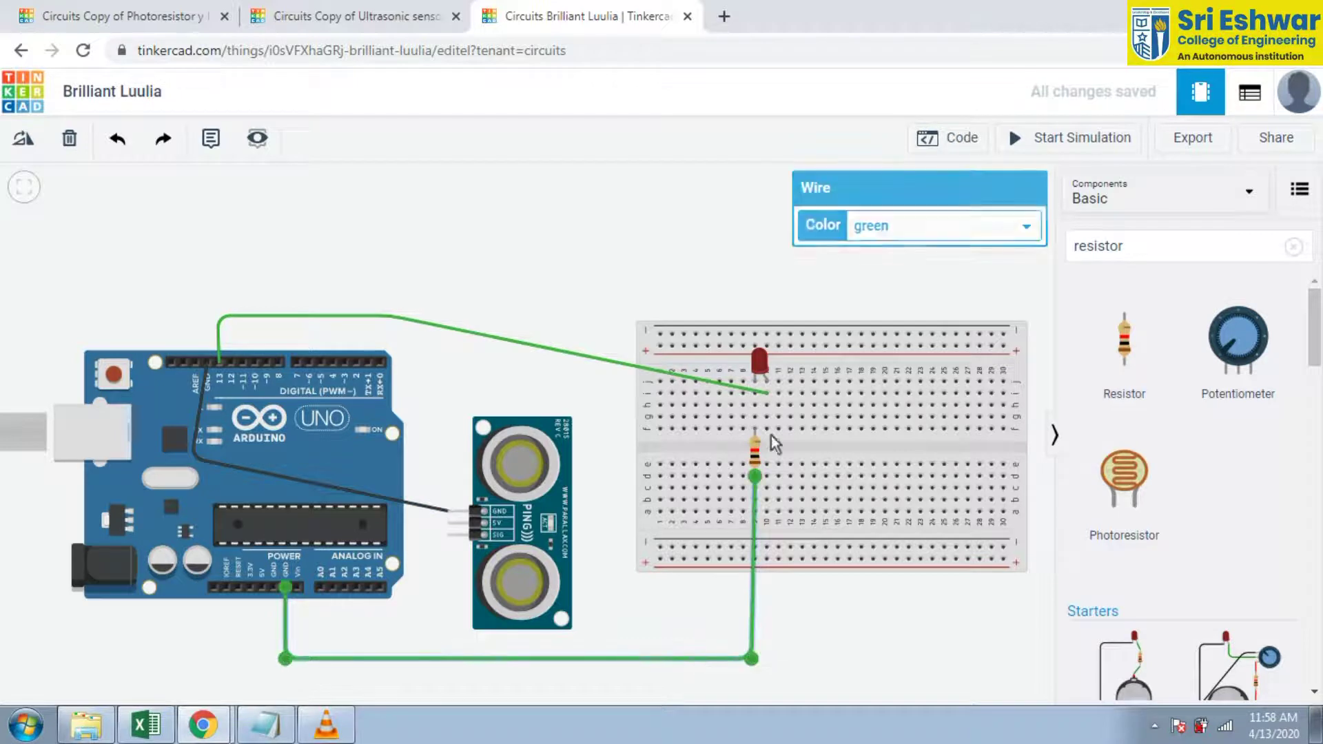
click(899, 226)
click(900, 250)
click(677, 304)
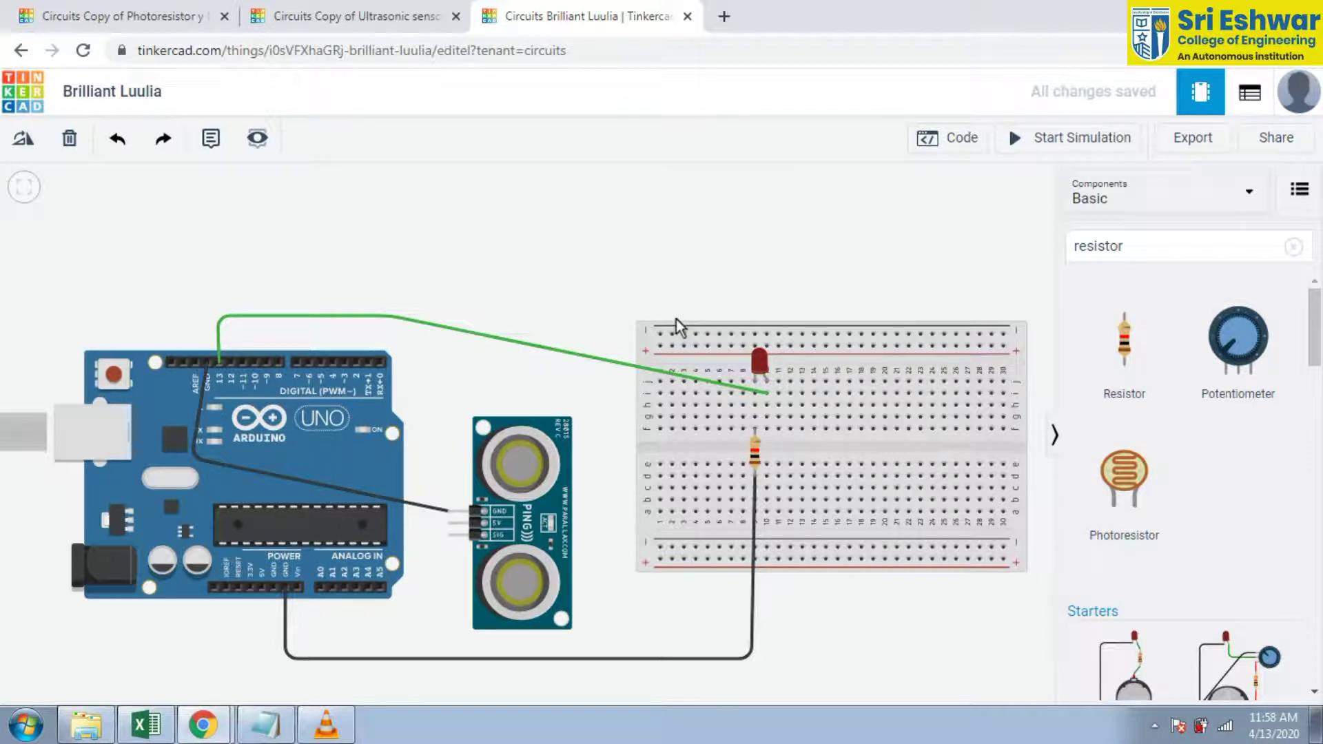
Wire the Arduino 5V pin to the sensor's 5V pin, routed below the Arduino
click(267, 591)
click(266, 632)
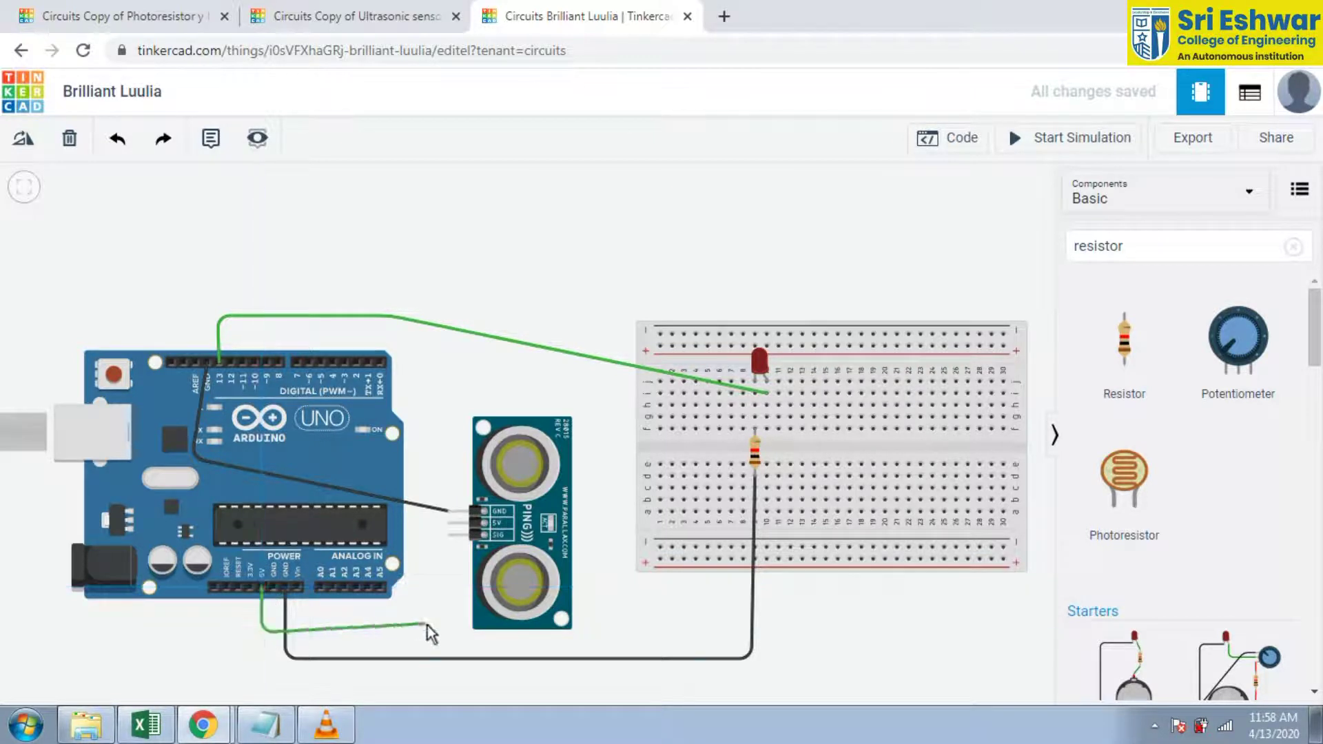
click(441, 639)
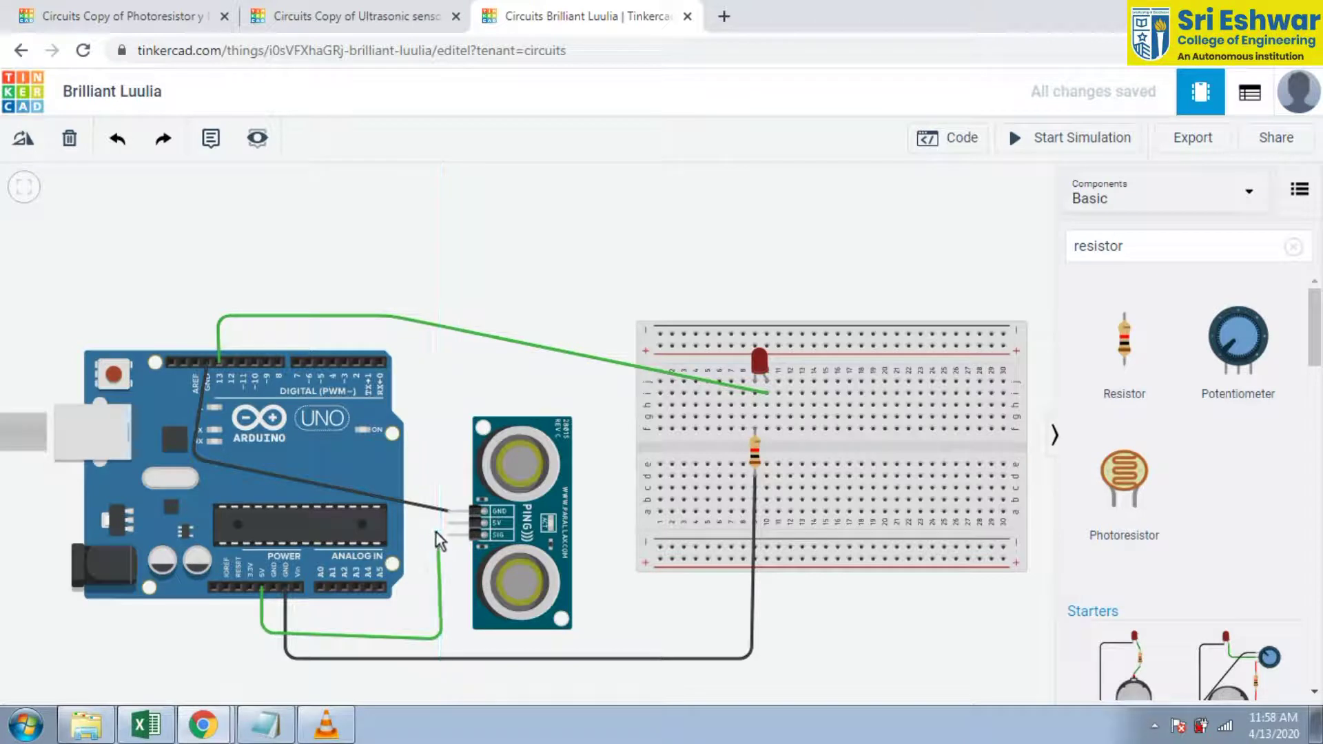
click(432, 524)
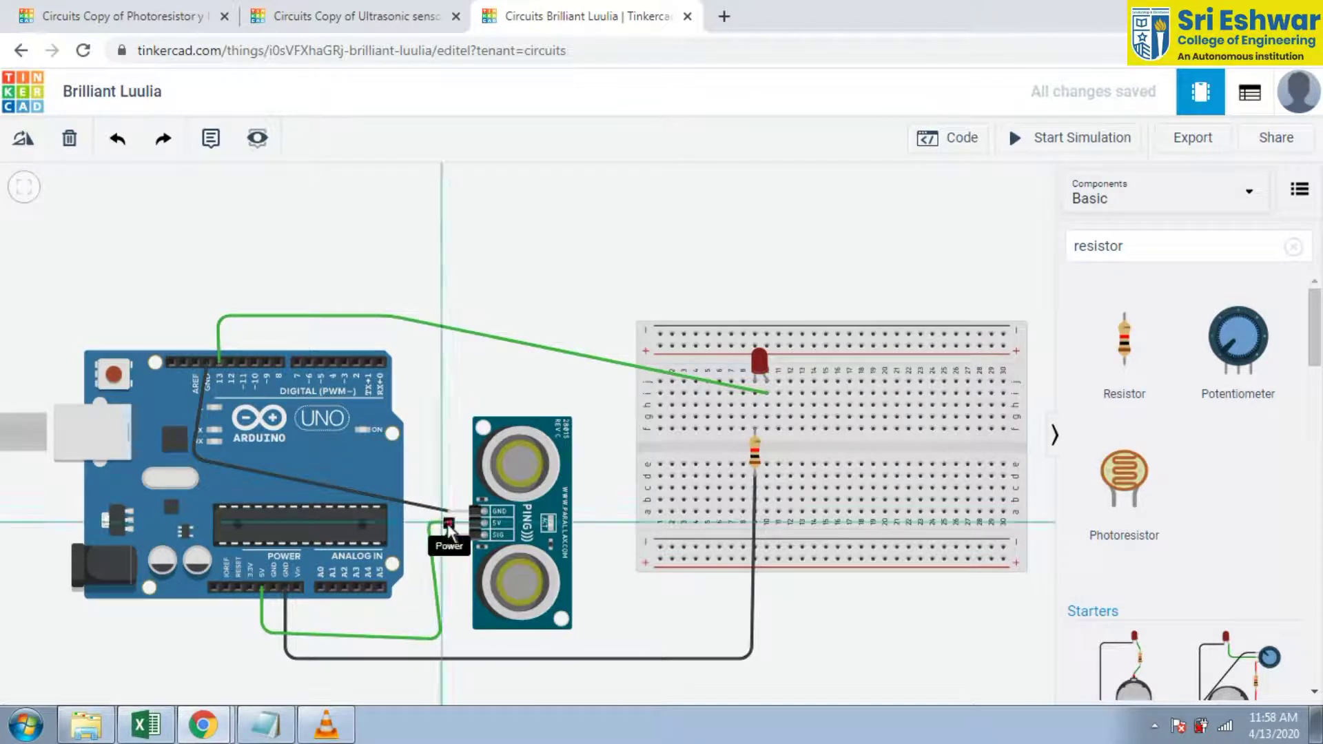
click(474, 523)
click(458, 575)
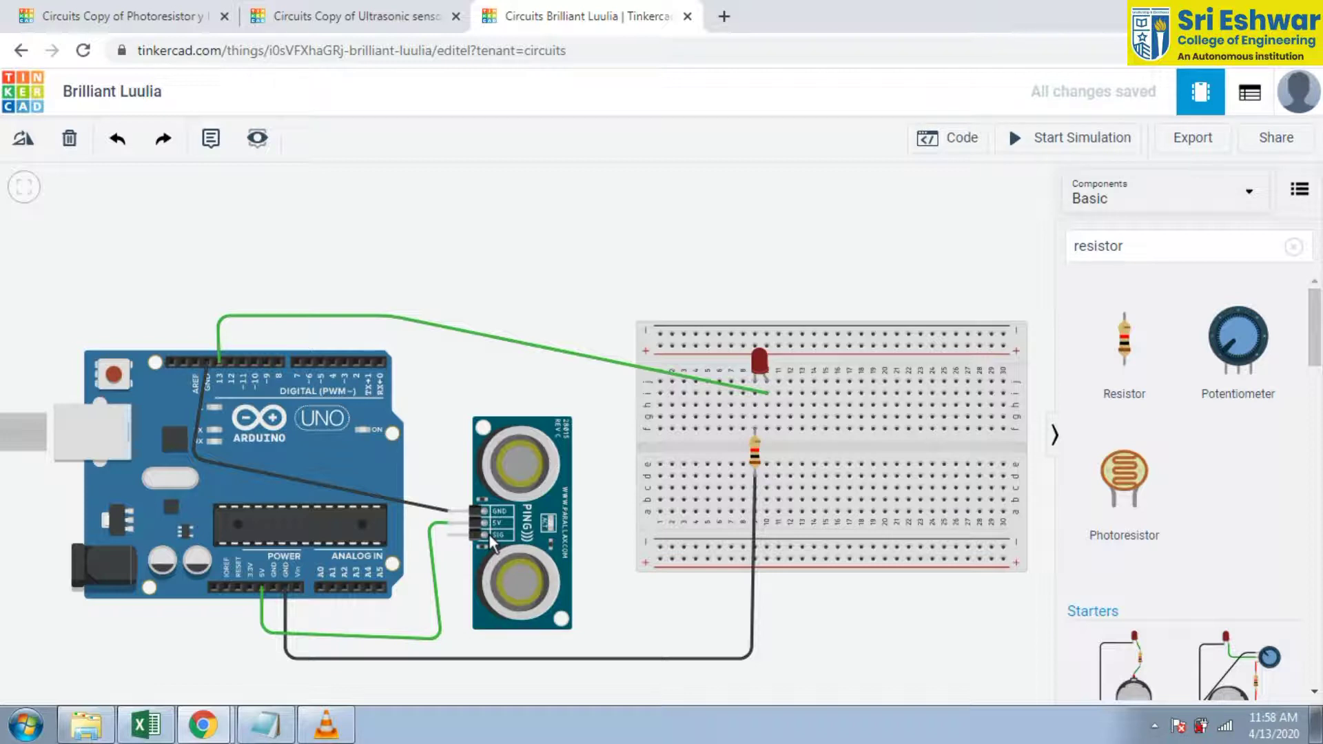
Route a wire from the sensor's SIG pin around the sensor to Arduino digital pin 7
click(450, 537)
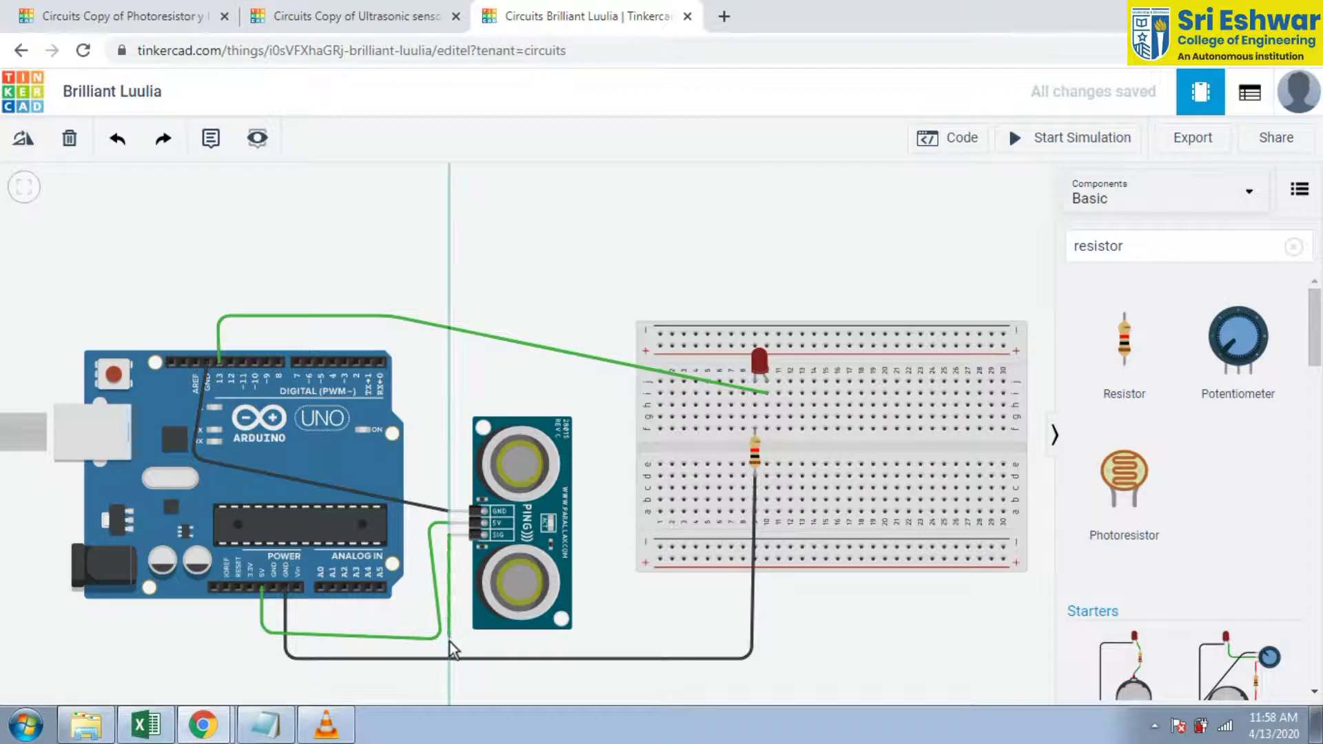
click(451, 645)
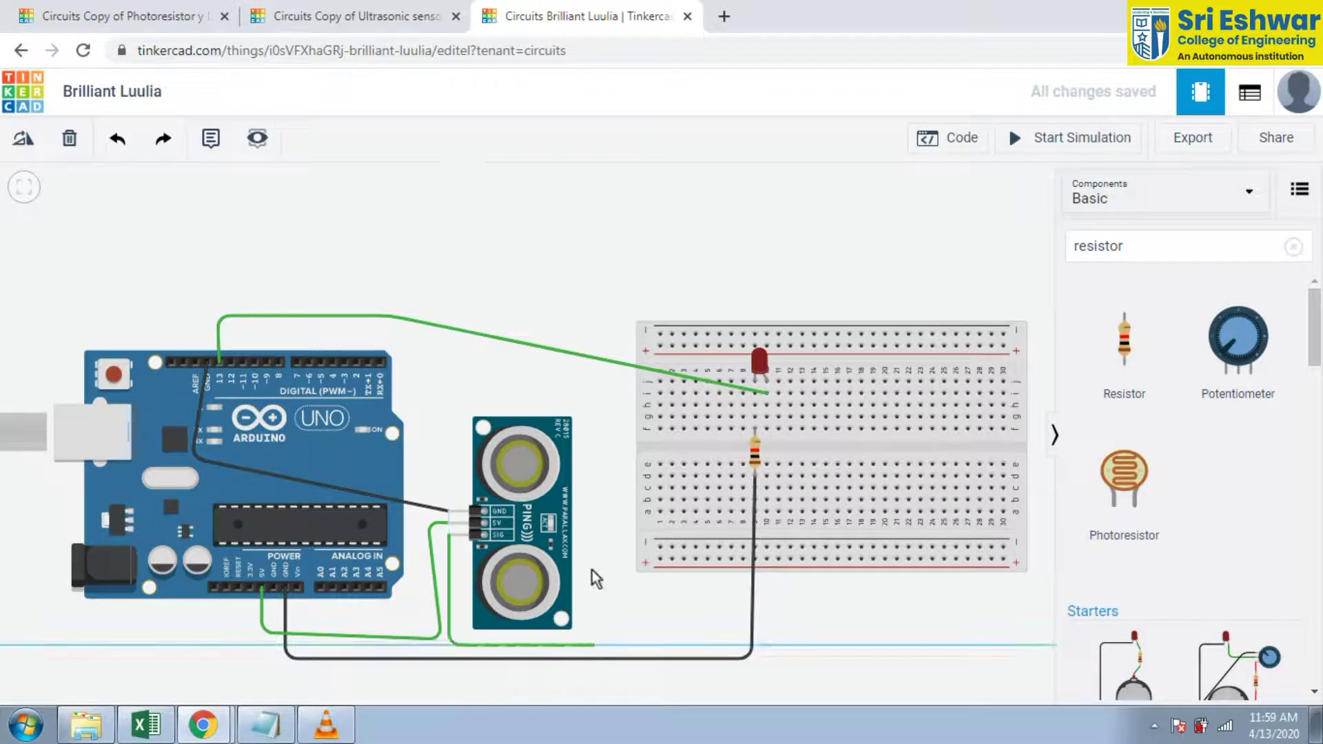
click(596, 403)
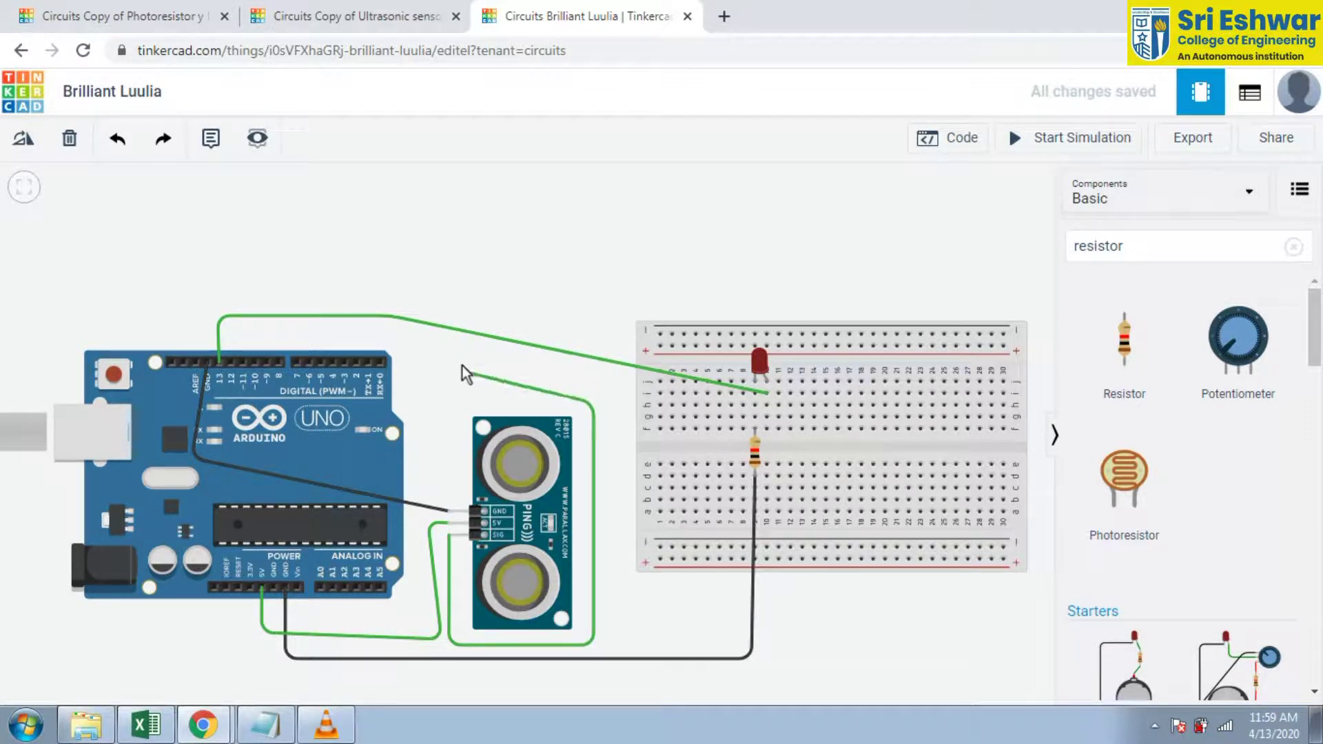
click(330, 333)
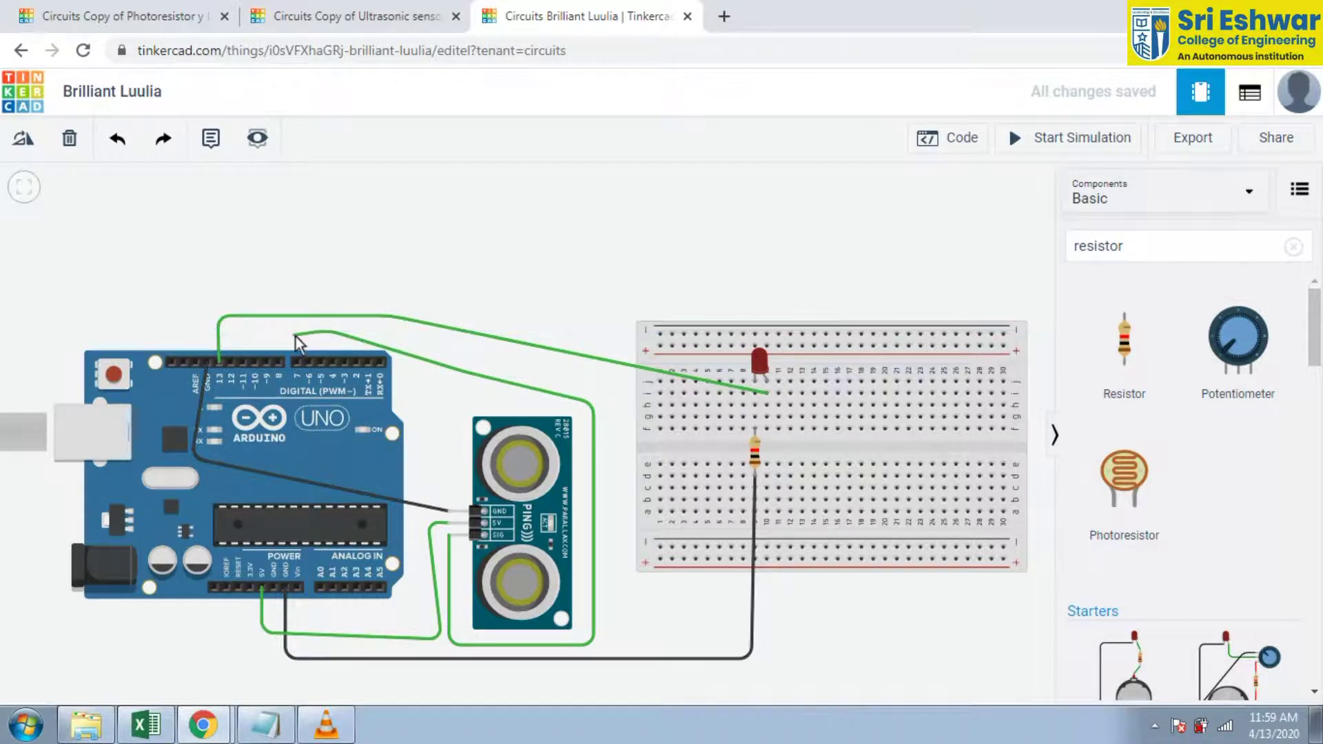
click(297, 362)
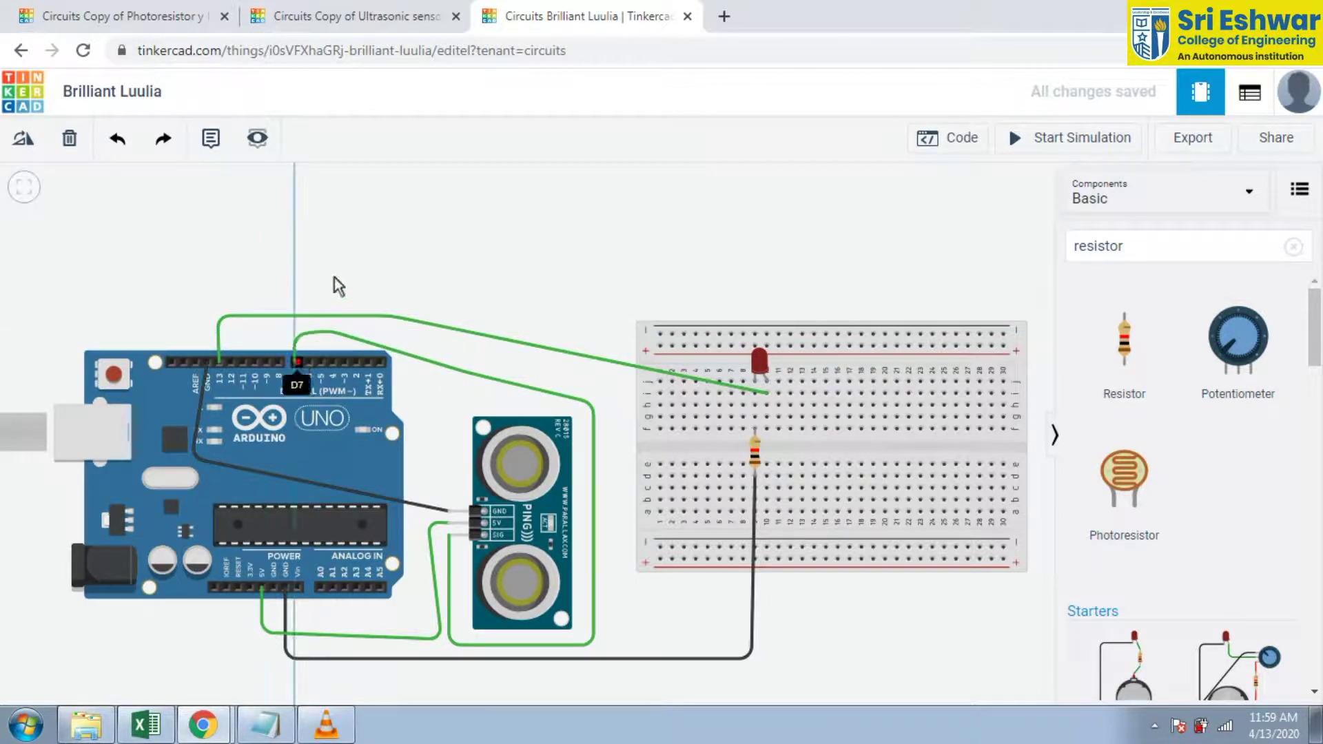
click(337, 276)
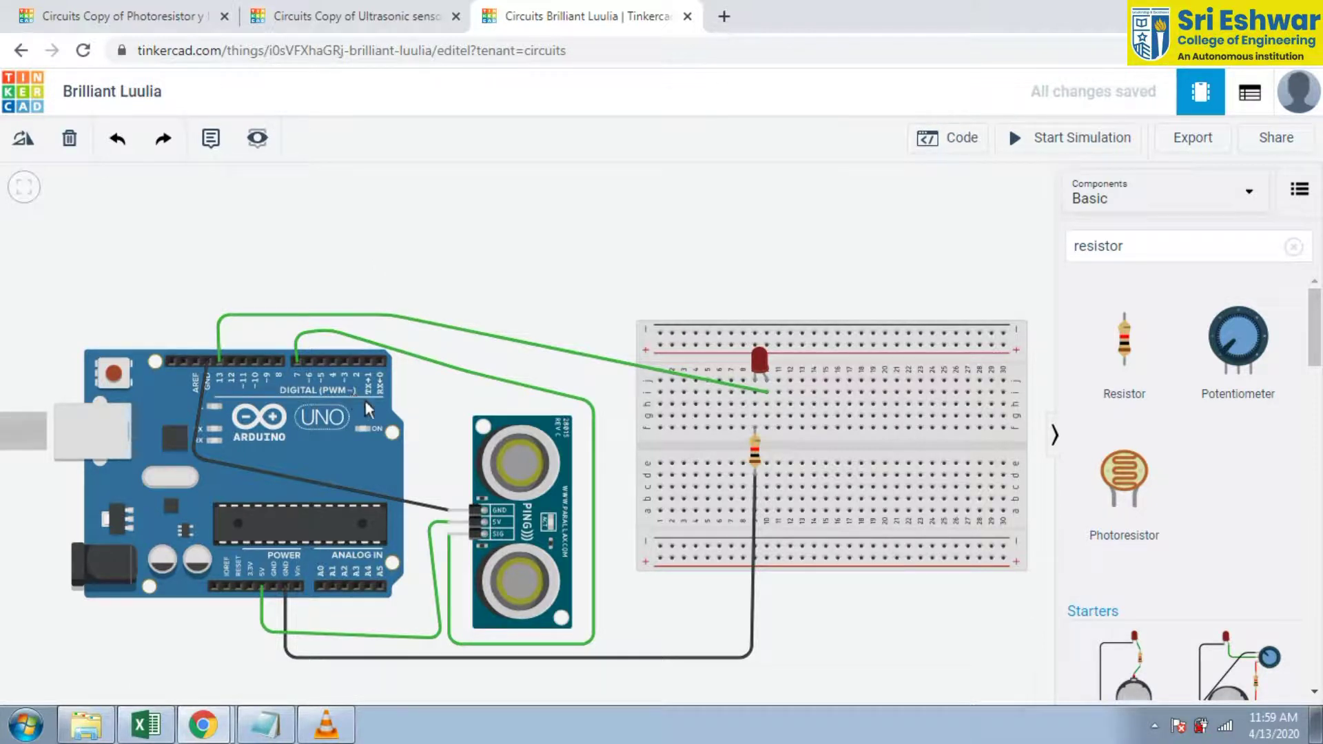
Recolour the sensor's 5V wire red
click(438, 537)
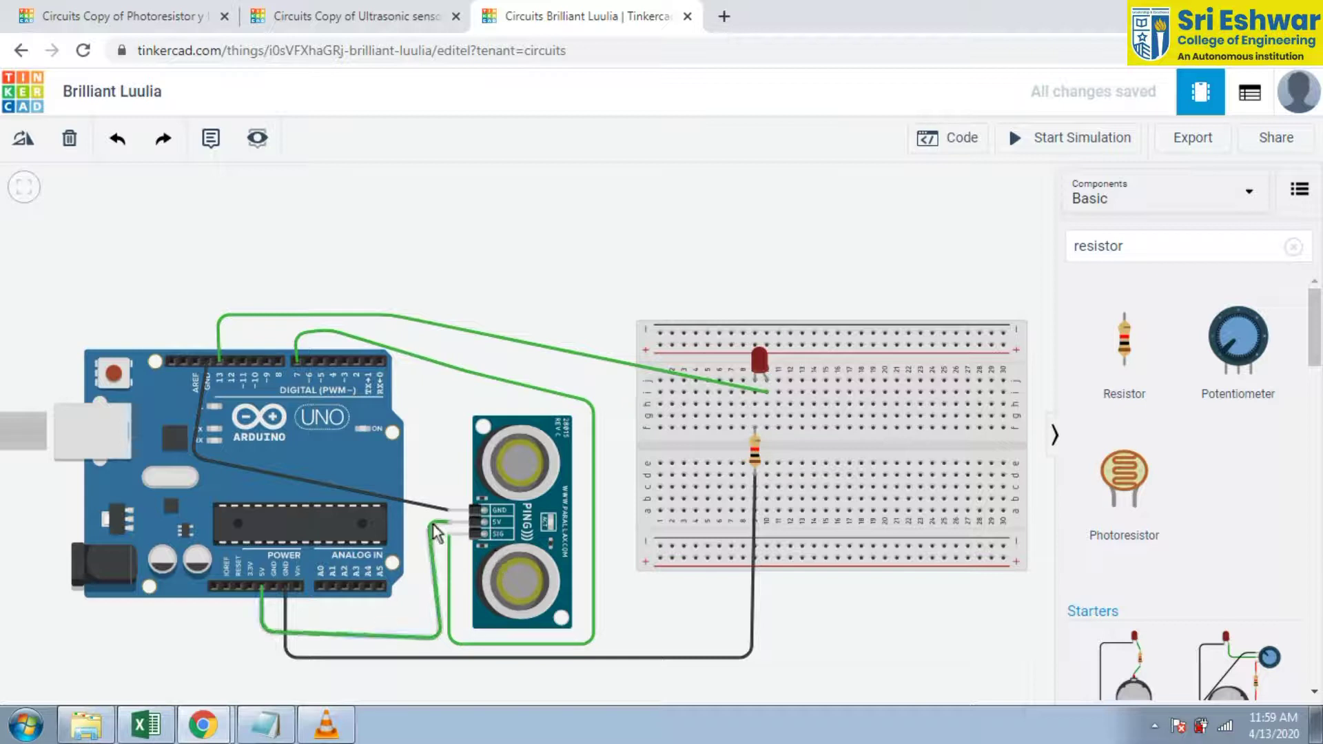
click(944, 226)
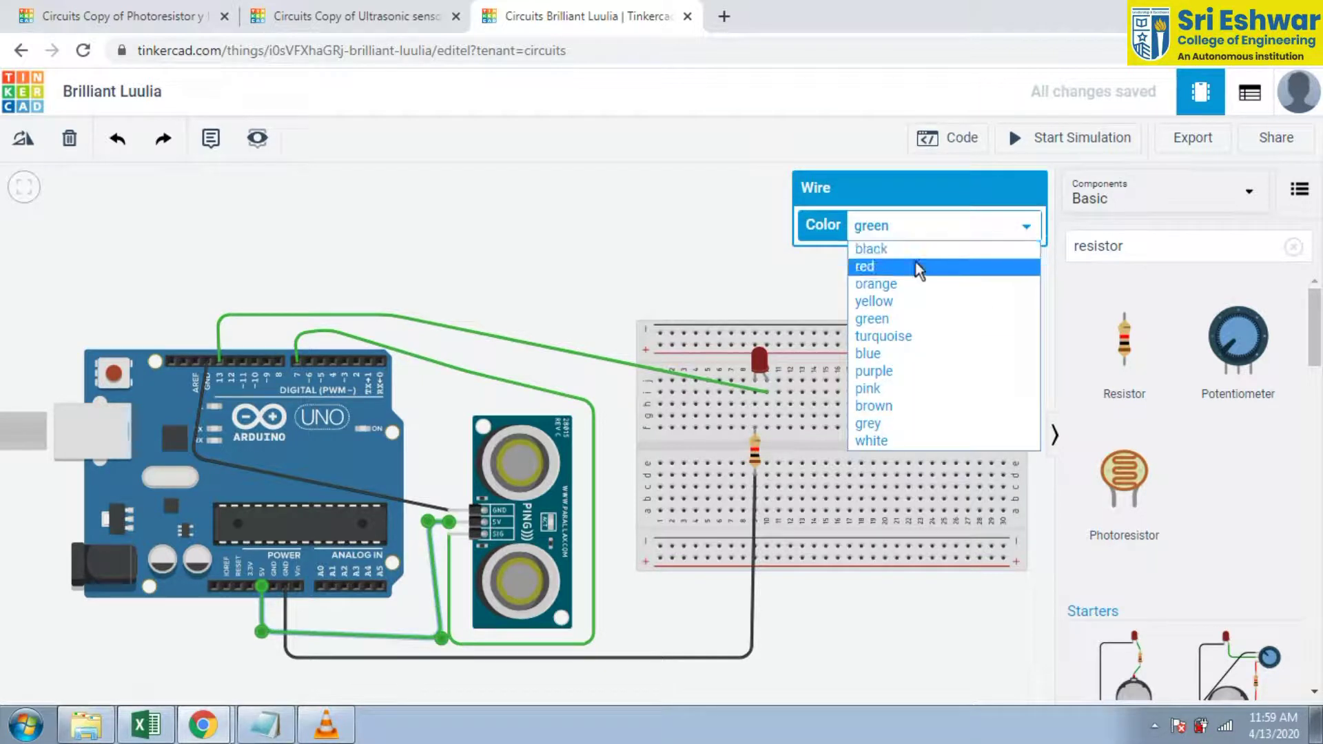
click(896, 267)
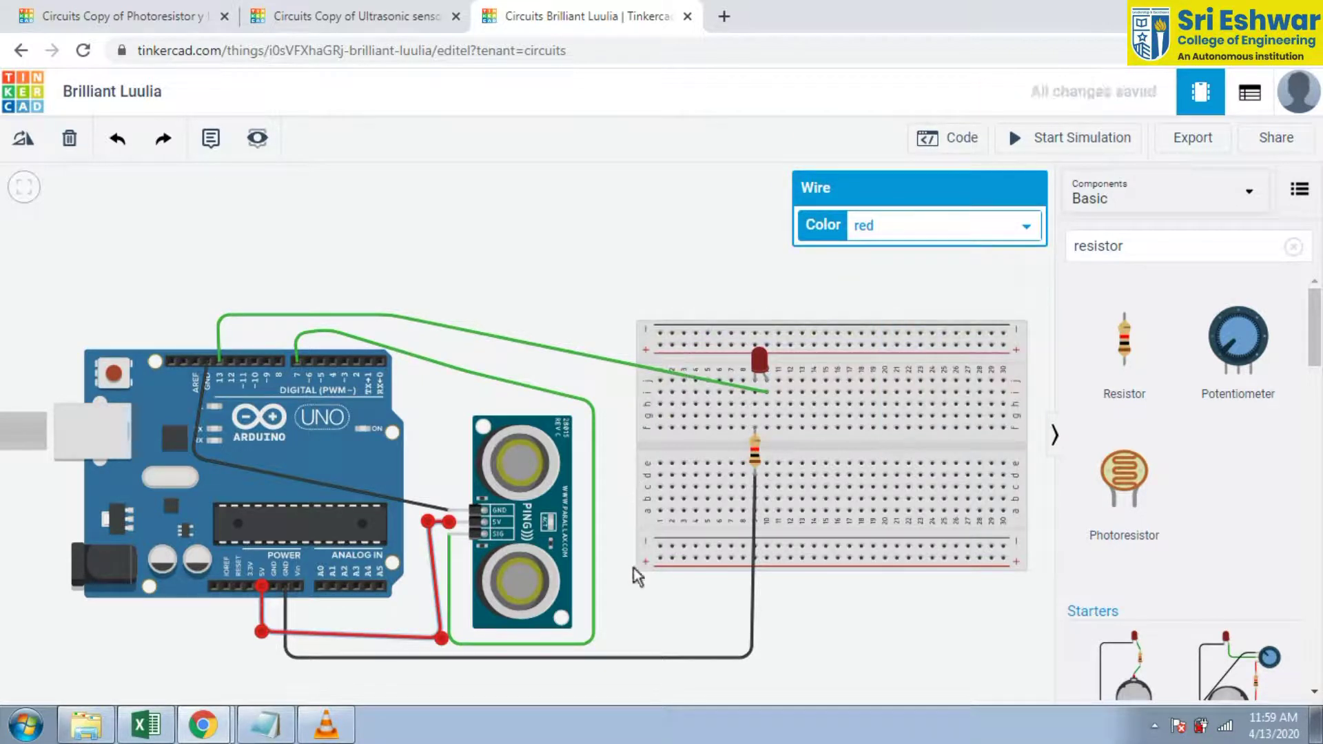
click(645, 618)
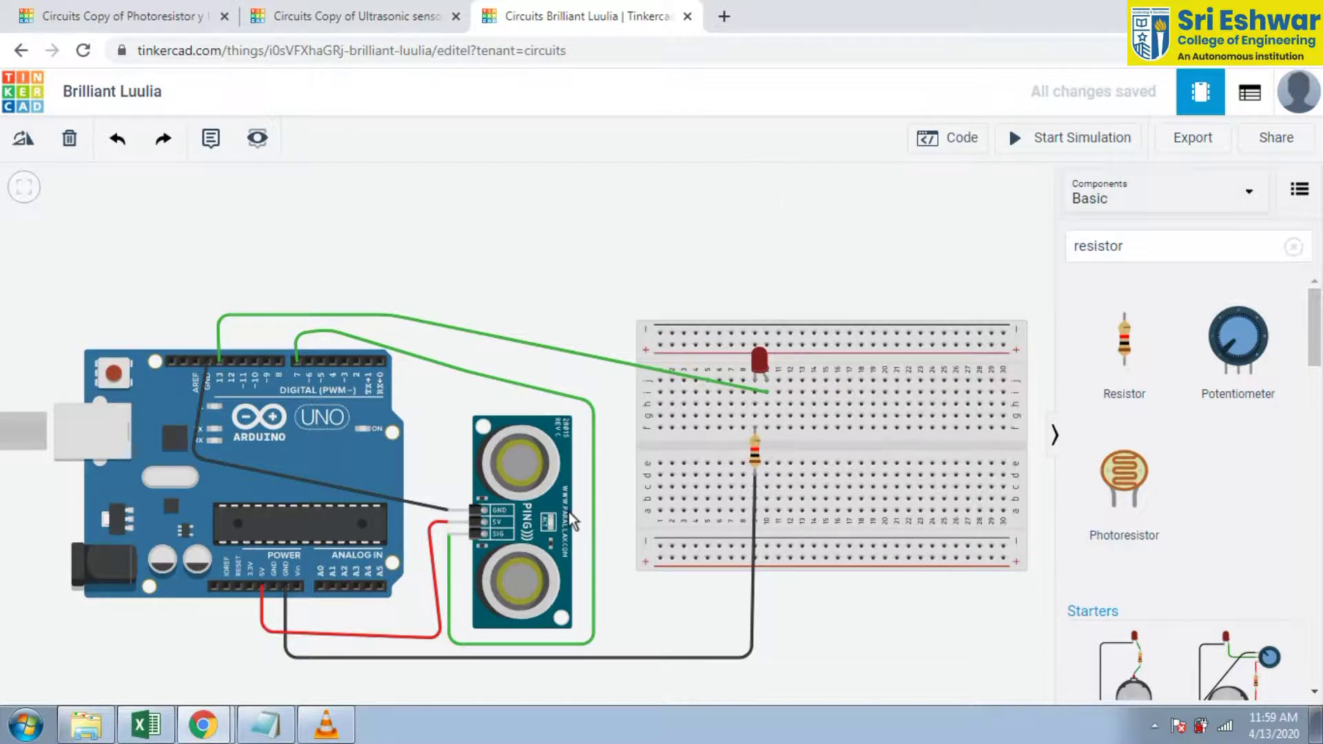
Make the sensor signal wire and the pin 13 LED wire orange
click(449, 361)
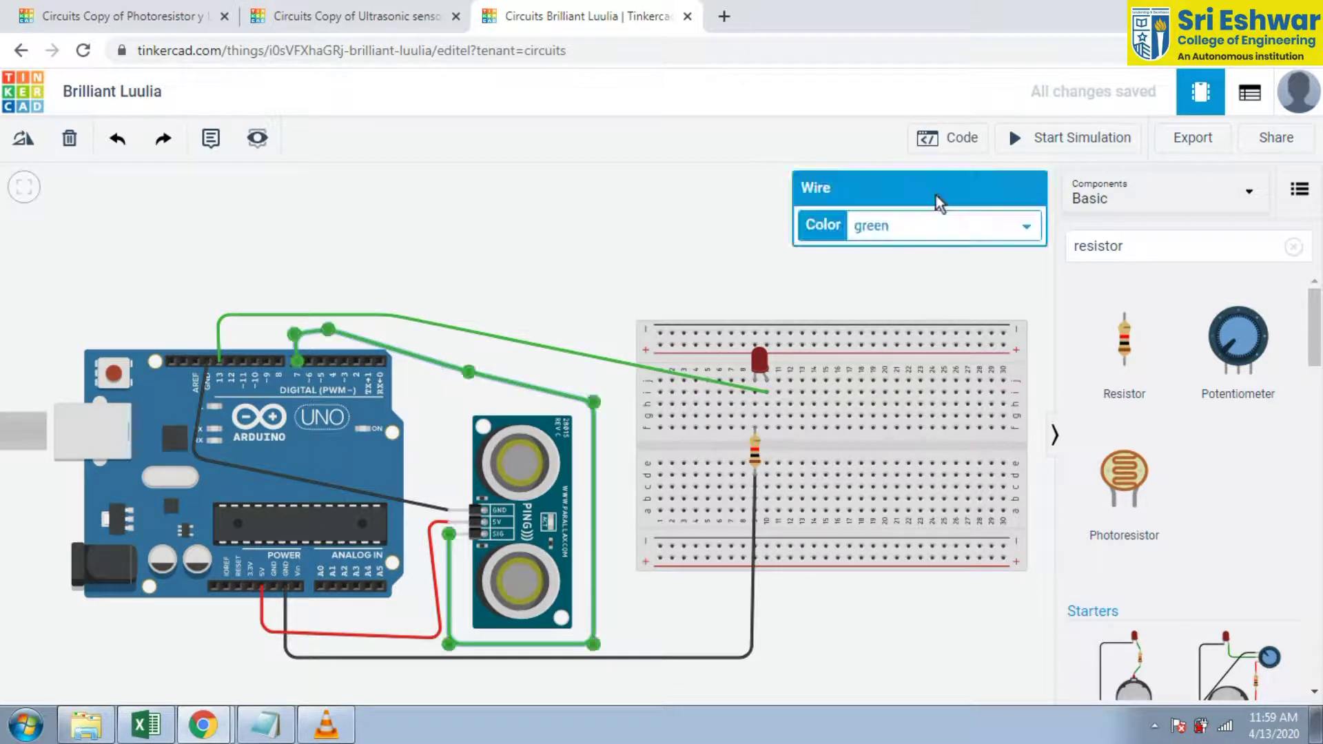
click(924, 226)
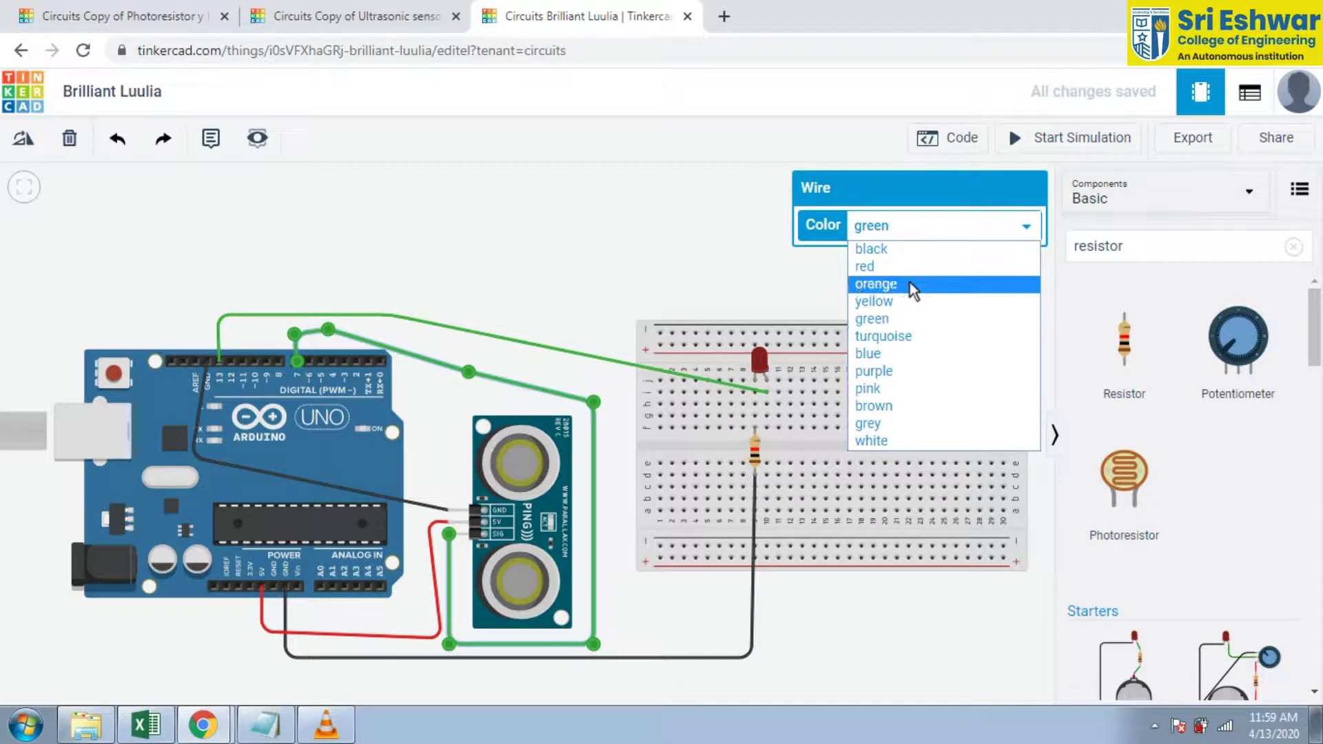
click(909, 284)
click(623, 224)
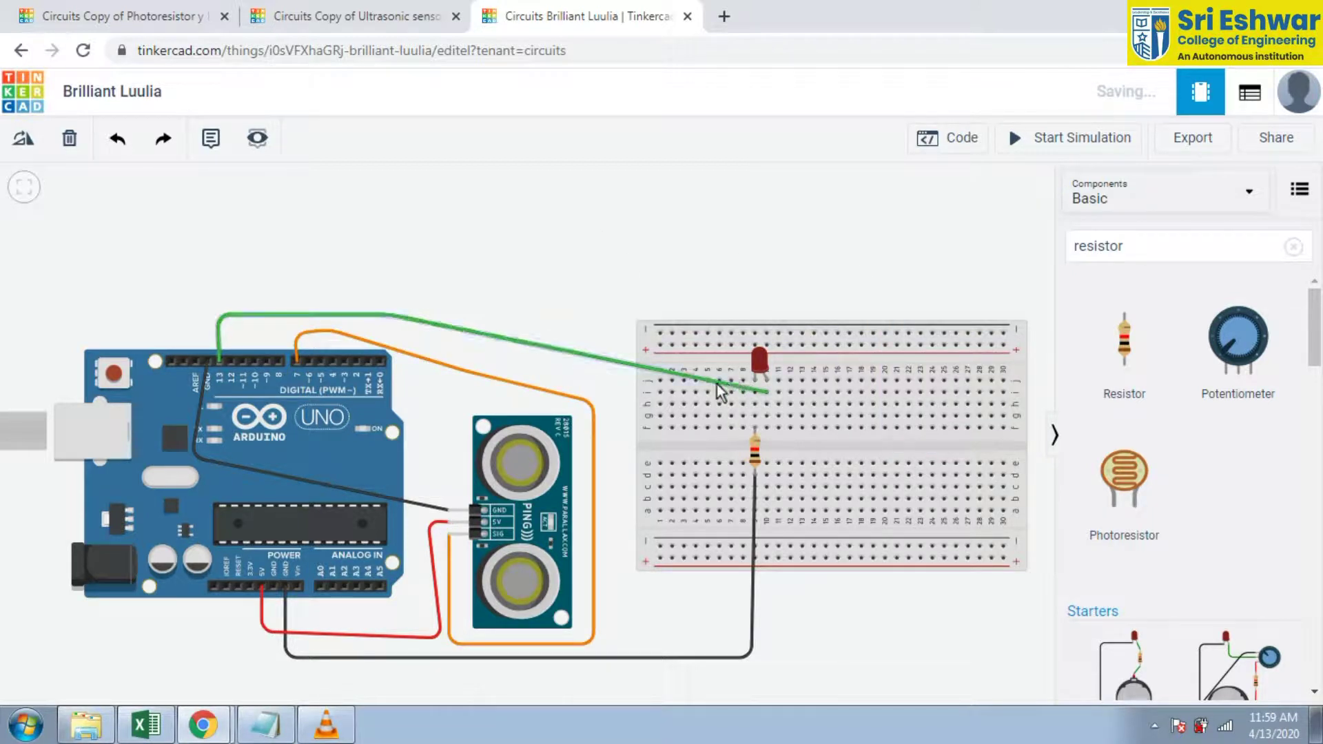
click(546, 351)
click(936, 230)
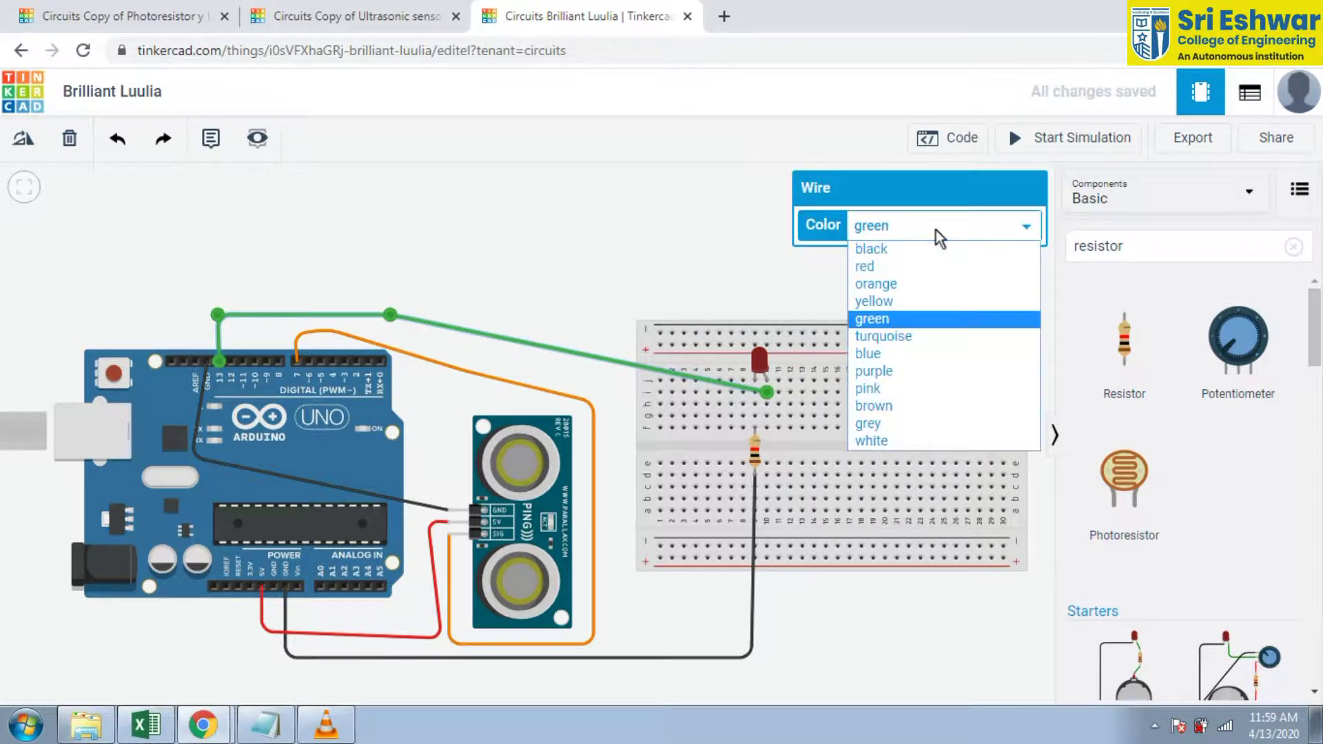
click(885, 288)
click(890, 296)
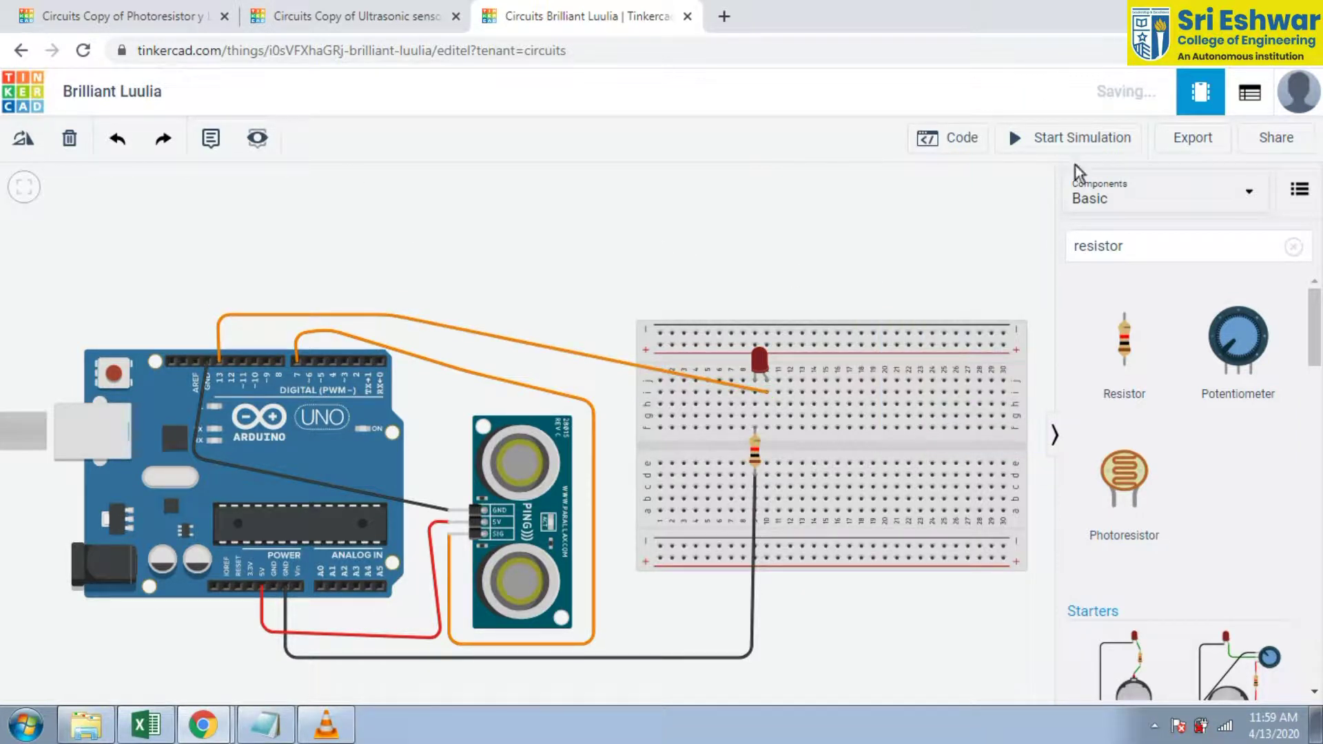
click(964, 138)
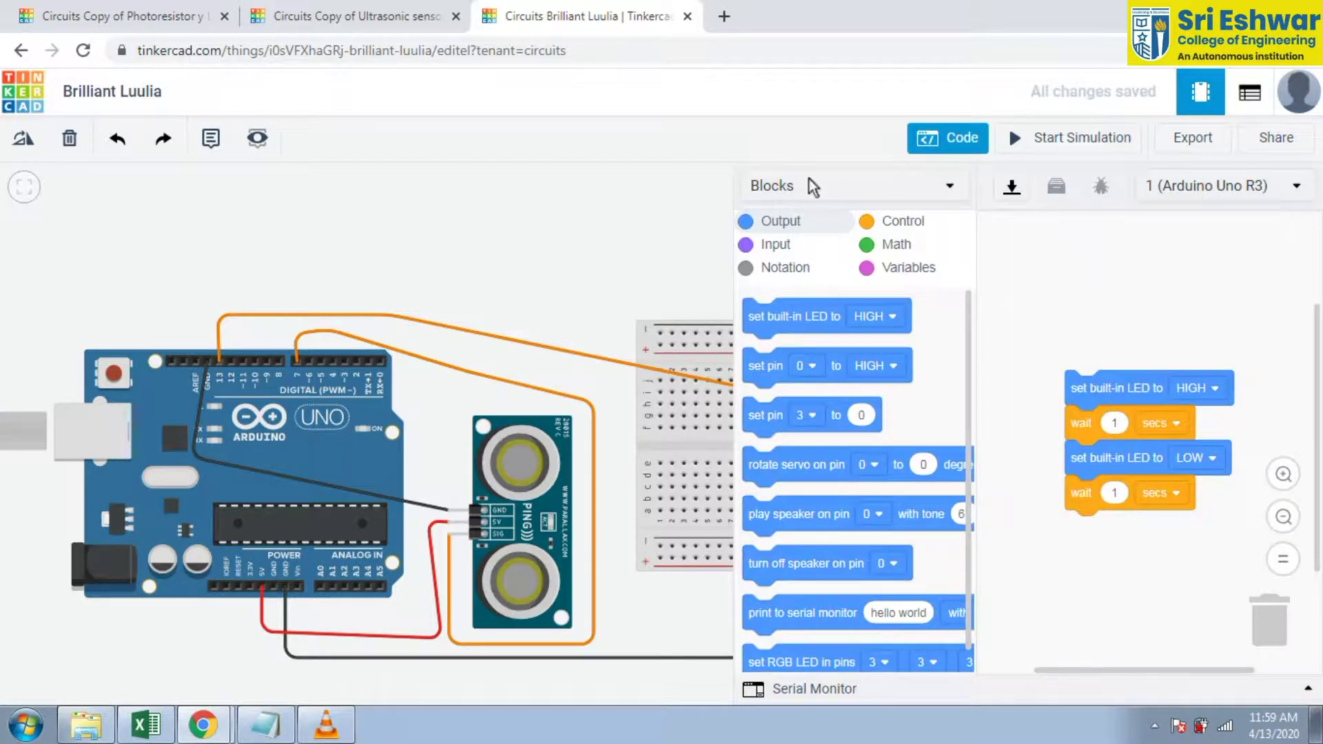
Switch the Arduino code editor from Blocks to Text mode, confirming the conversion
click(834, 184)
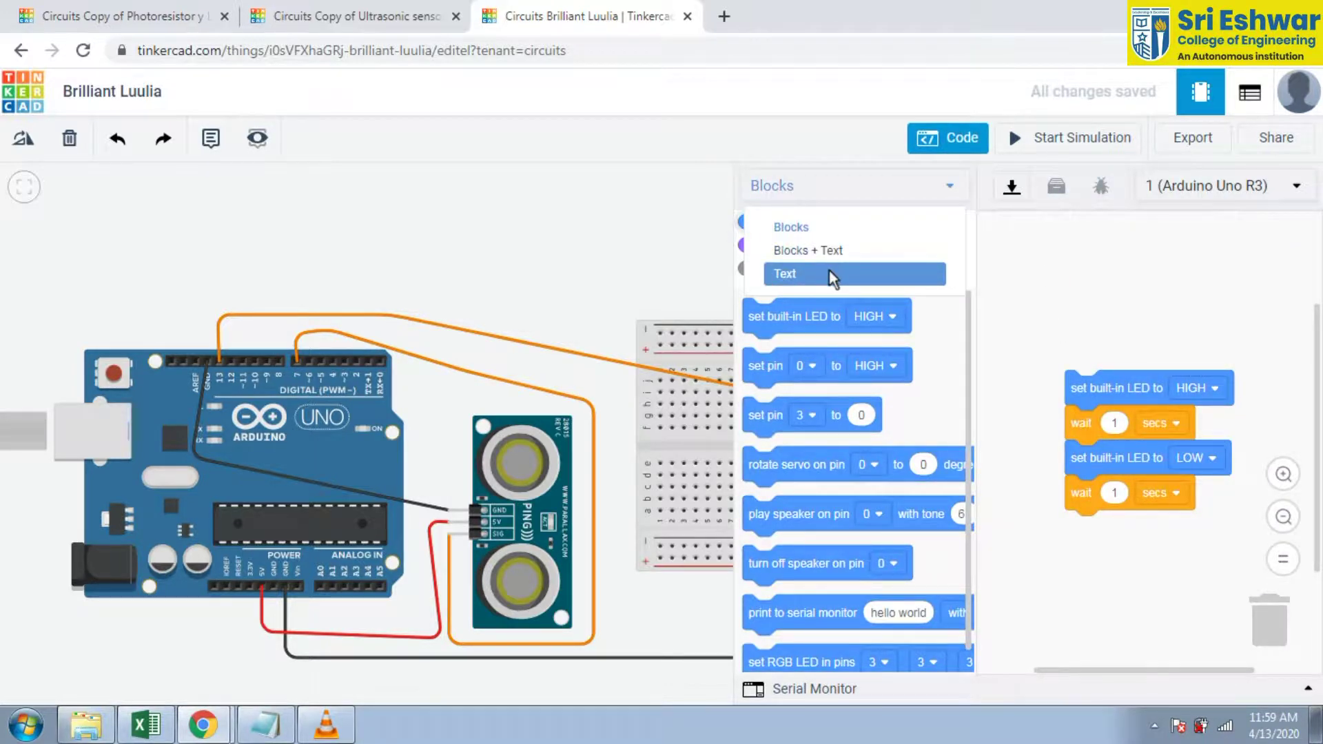
click(829, 271)
click(685, 274)
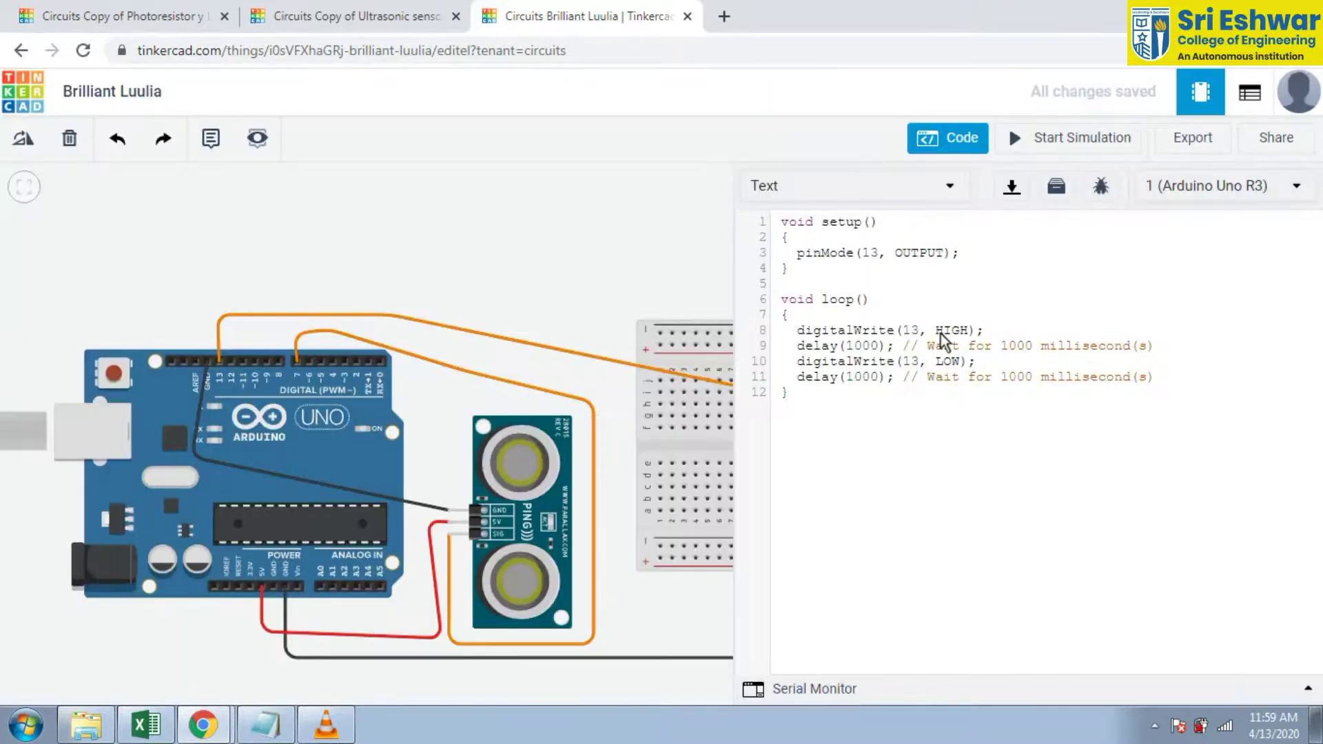
Replace the default blink code with the ultrasonic sketch lighting the pin 13 LED under 100 cm
drag(821, 419, 767, 203)
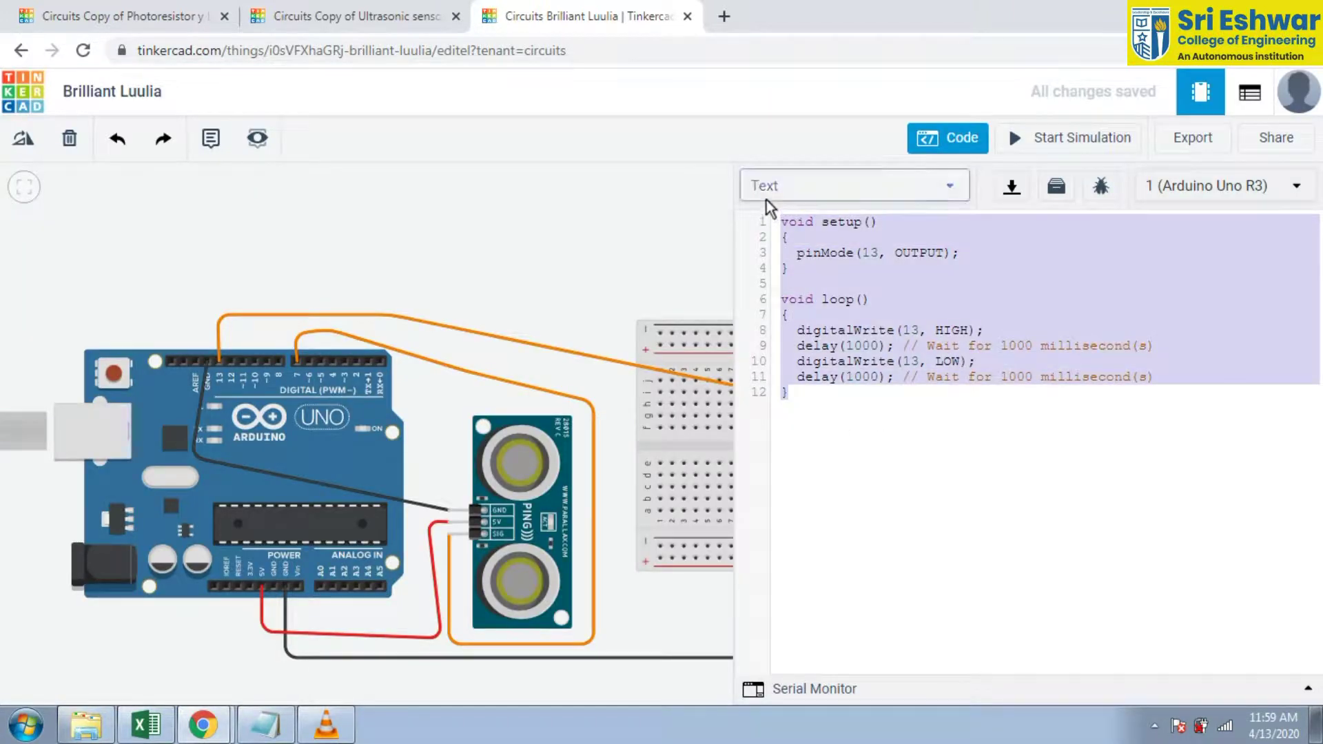
key(Delete)
key(ctrl+v)
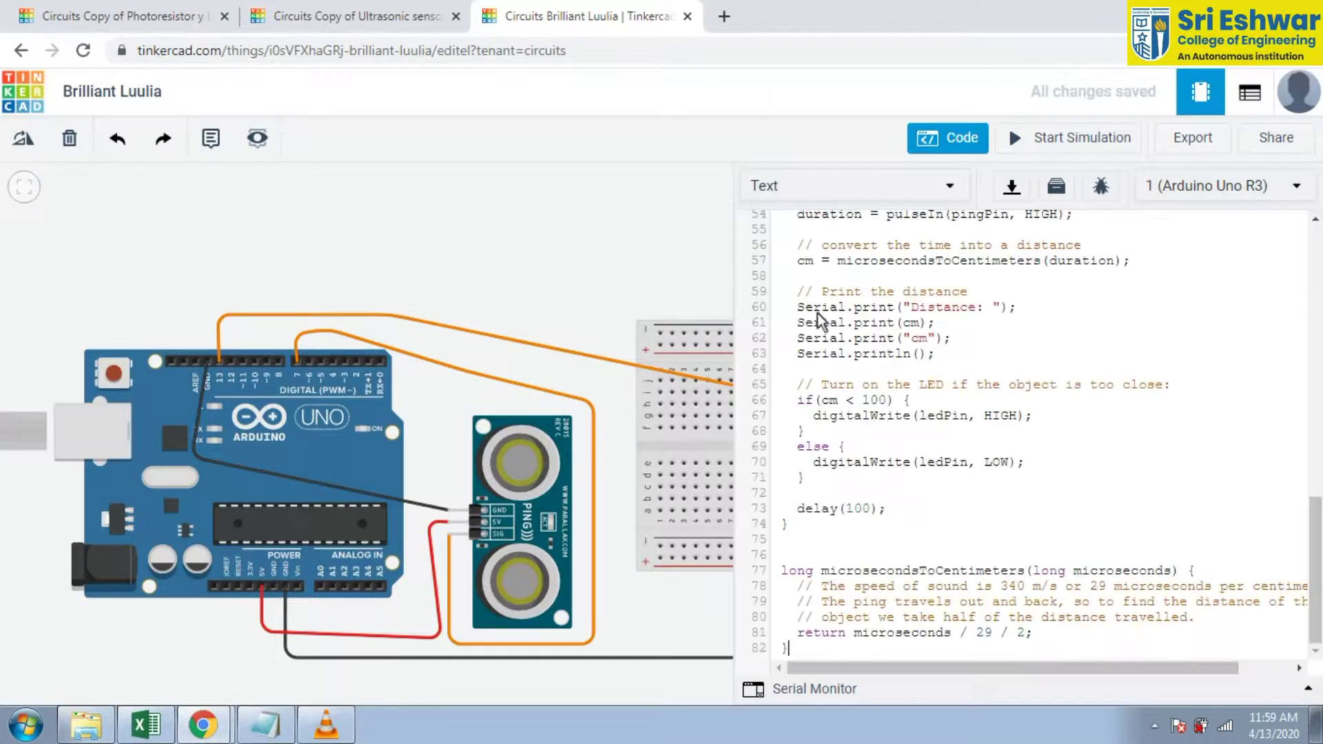
scroll(960, 424, up, 15)
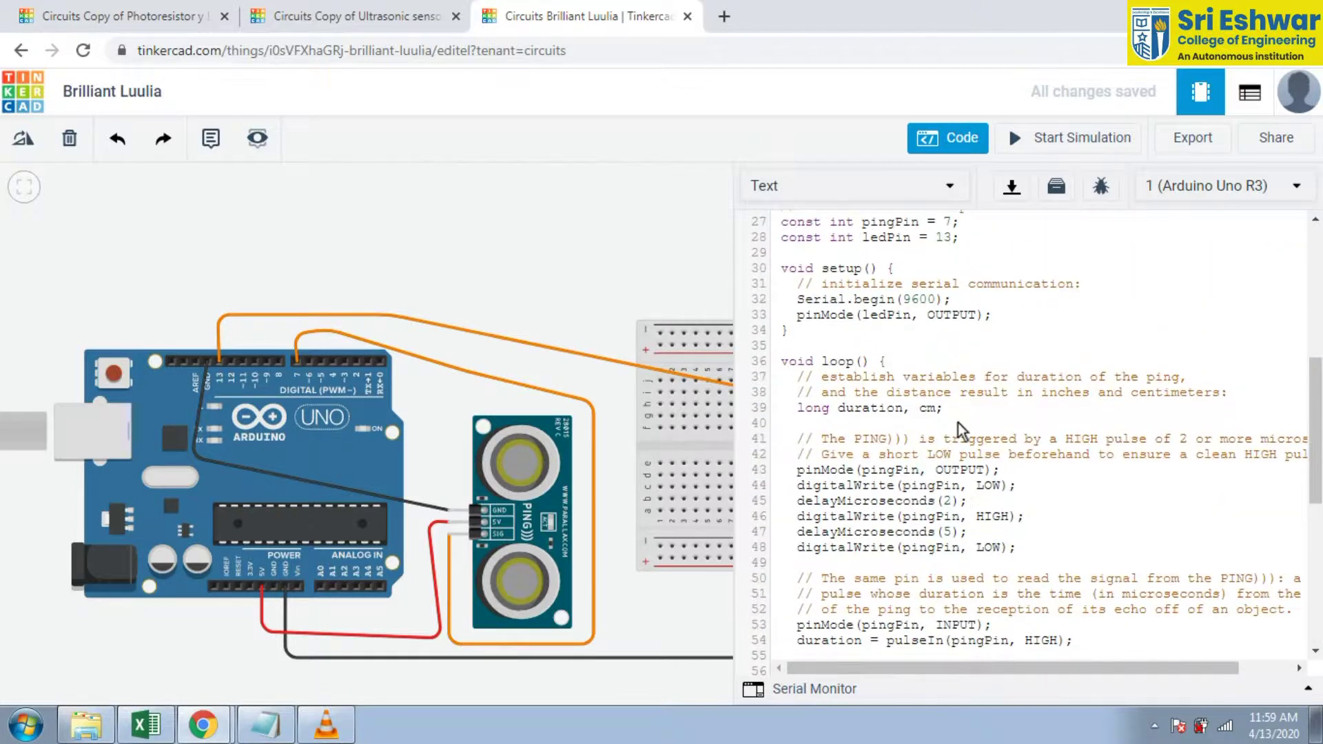
scroll(957, 421, down, 15)
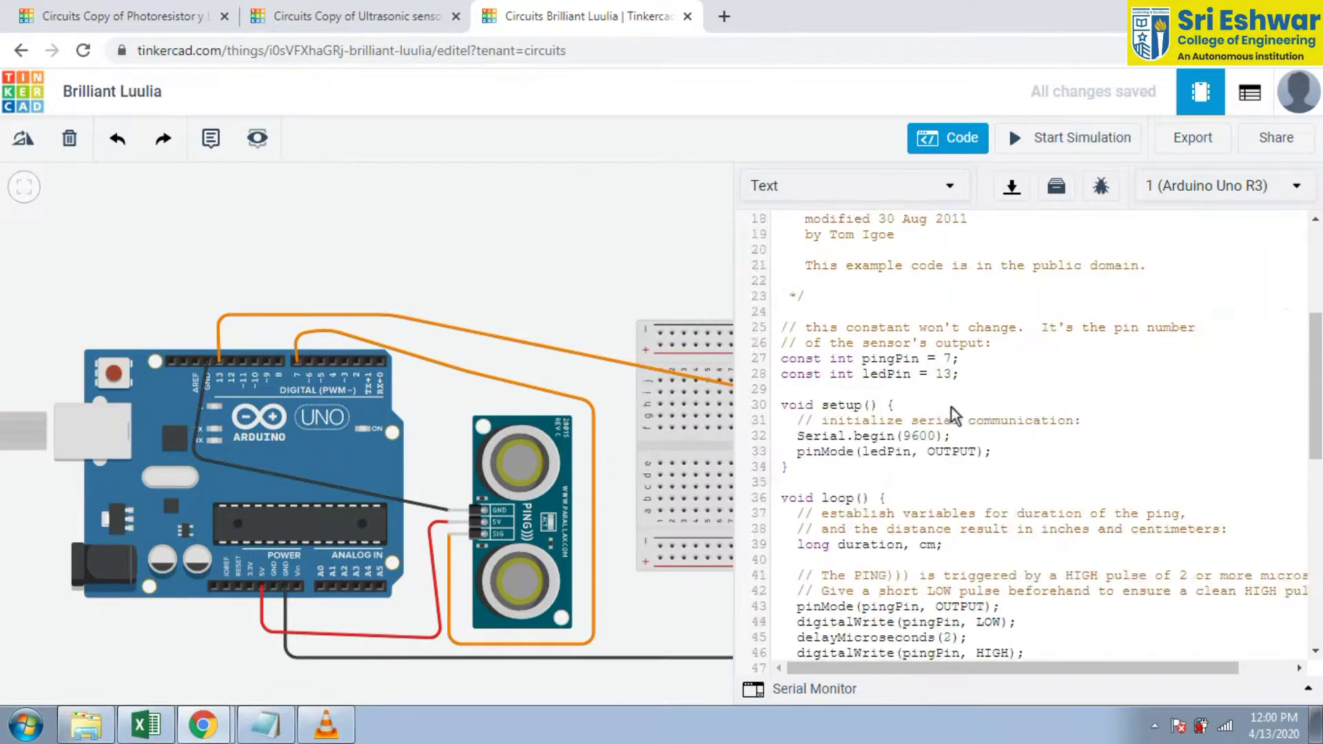
Start the simulation, hide the code panel, and select the ultrasonic sensor to show its target
click(1030, 137)
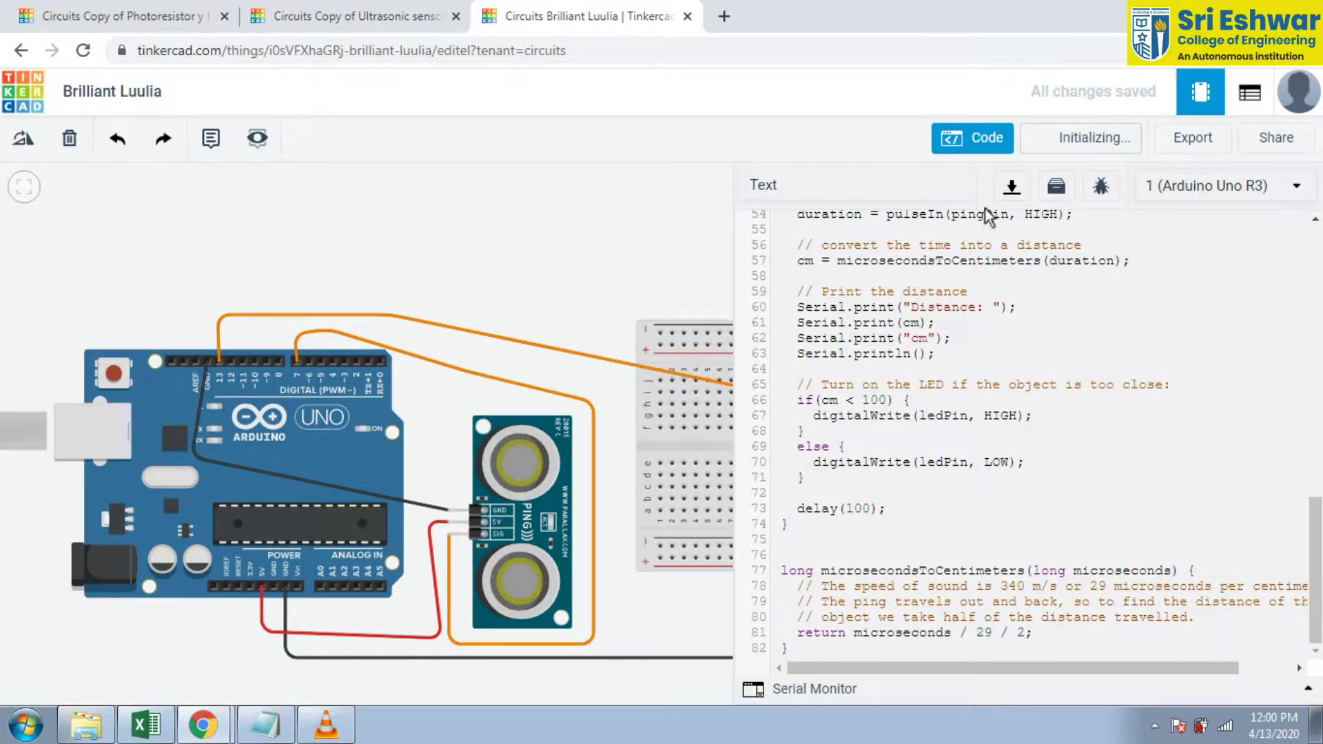
click(979, 140)
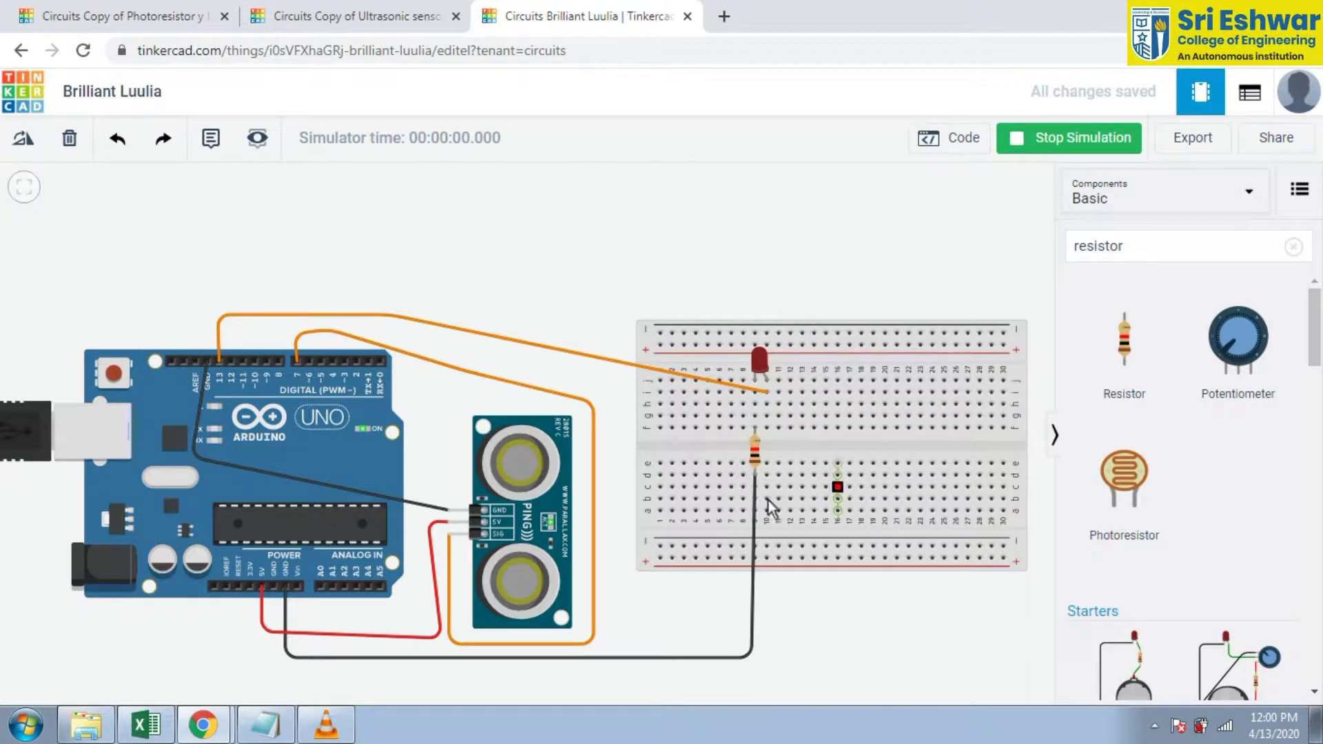
click(520, 468)
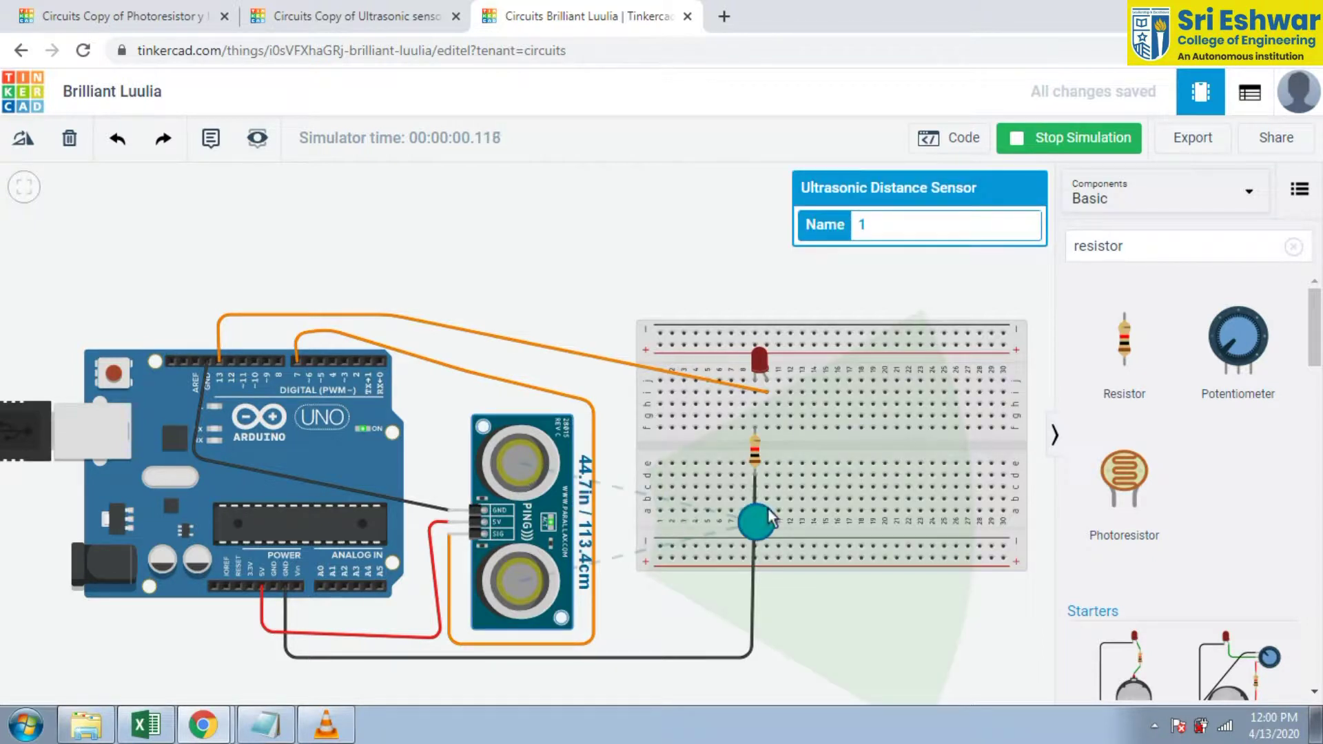
Move the sensor's target near, then farther, then near again to test the LED, and stop the simulation
drag(759, 528, 662, 524)
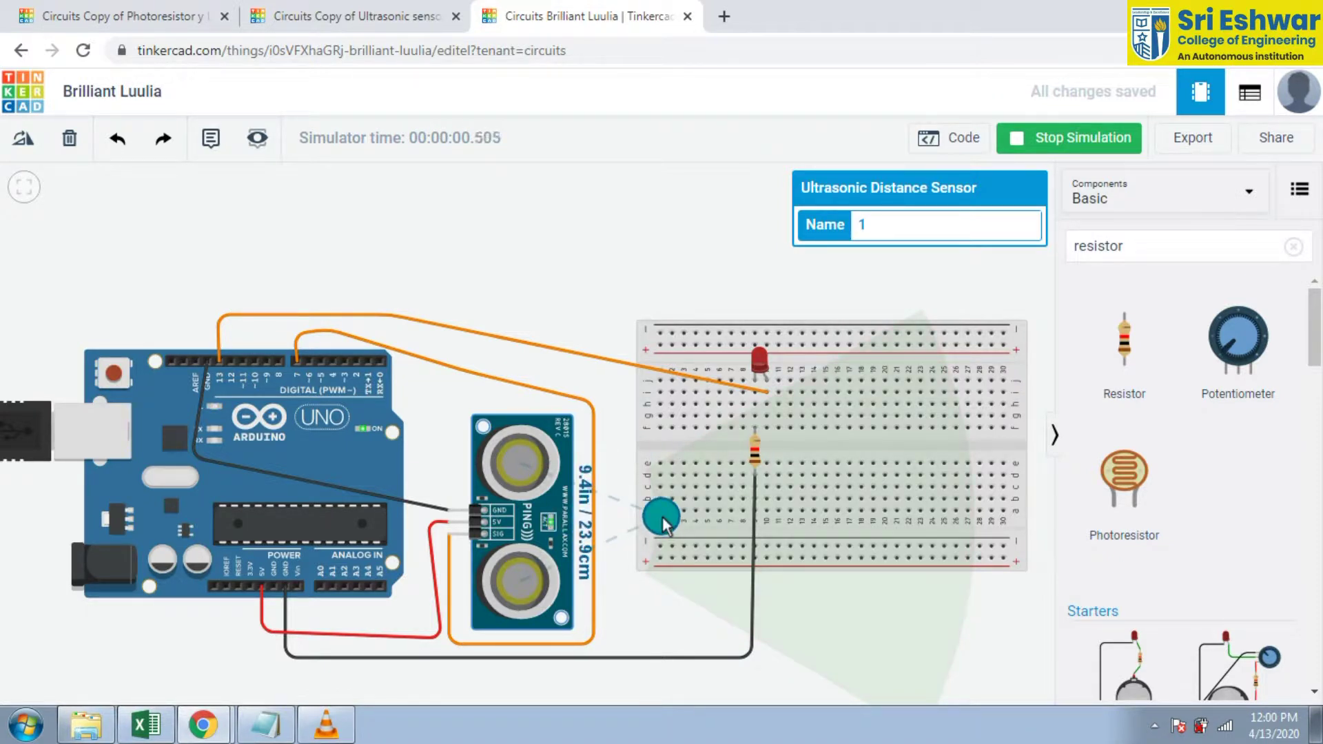
scroll(672, 490, up, 2)
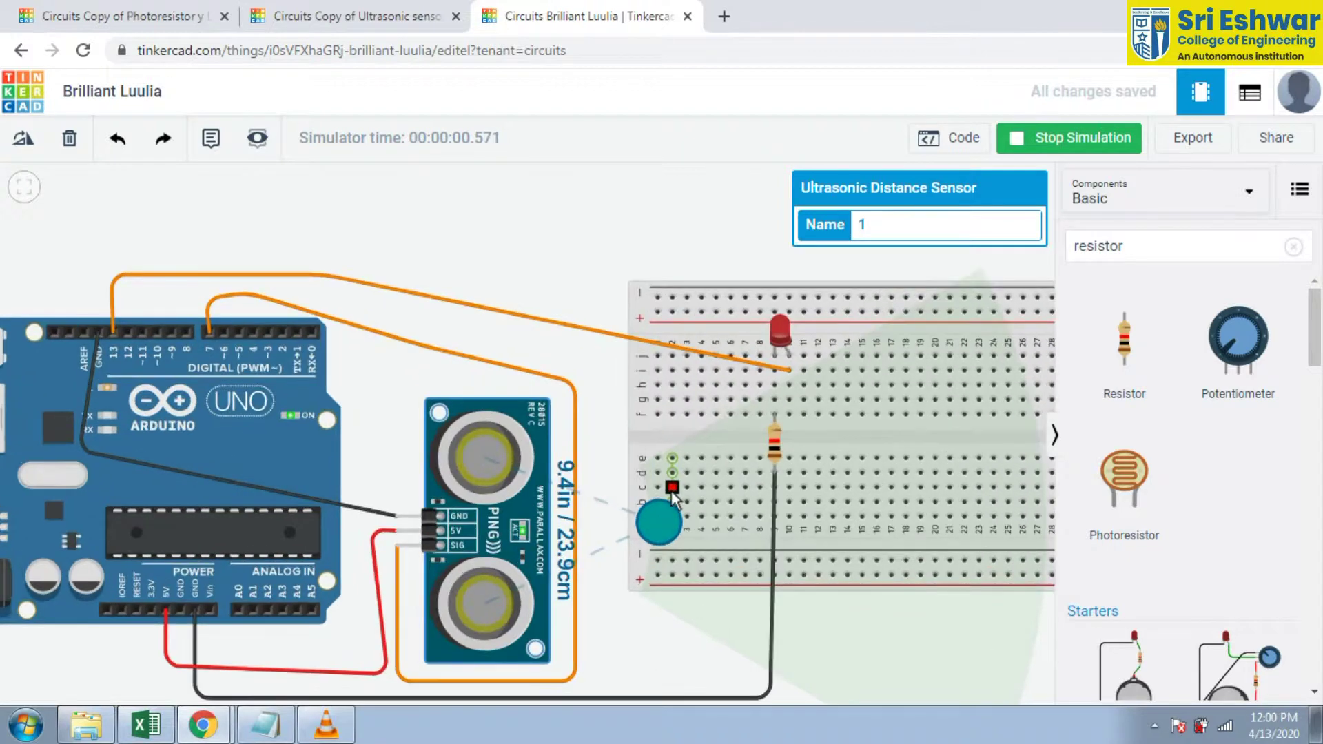
scroll(672, 490, up, 1)
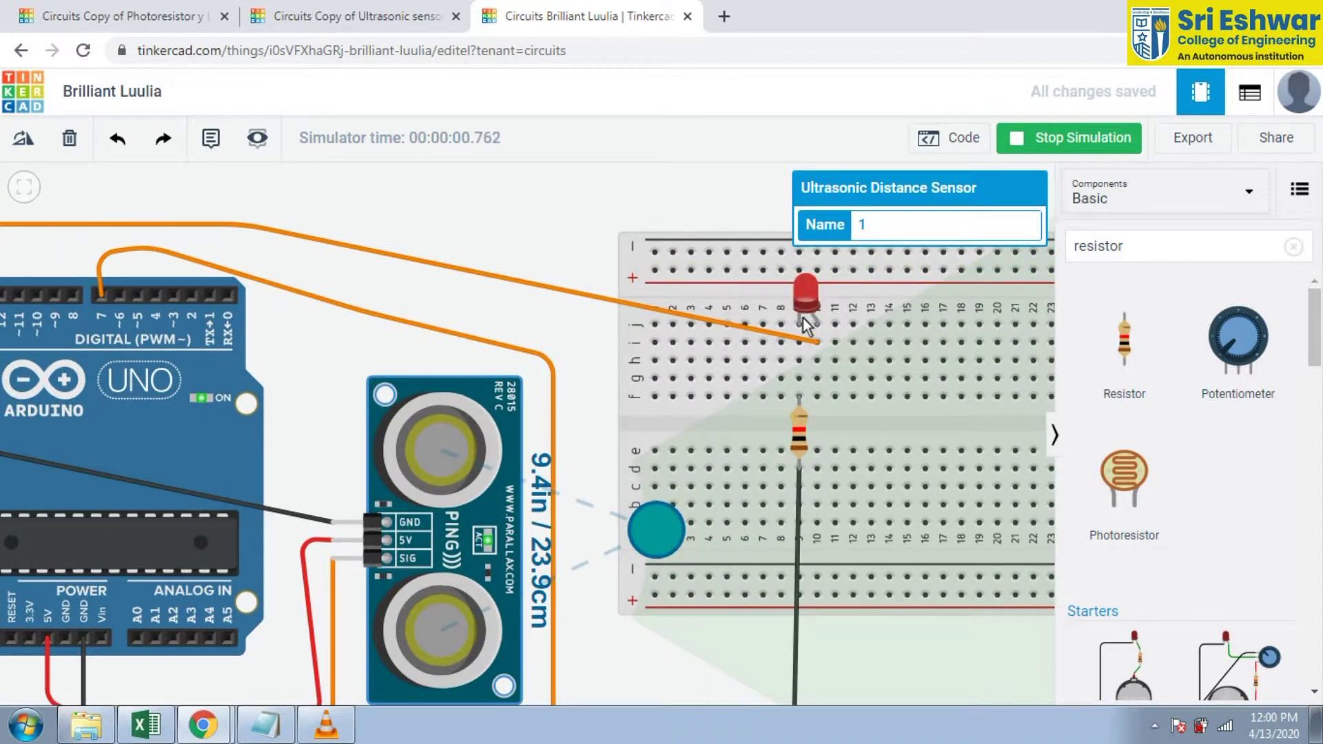
drag(644, 500, 820, 518)
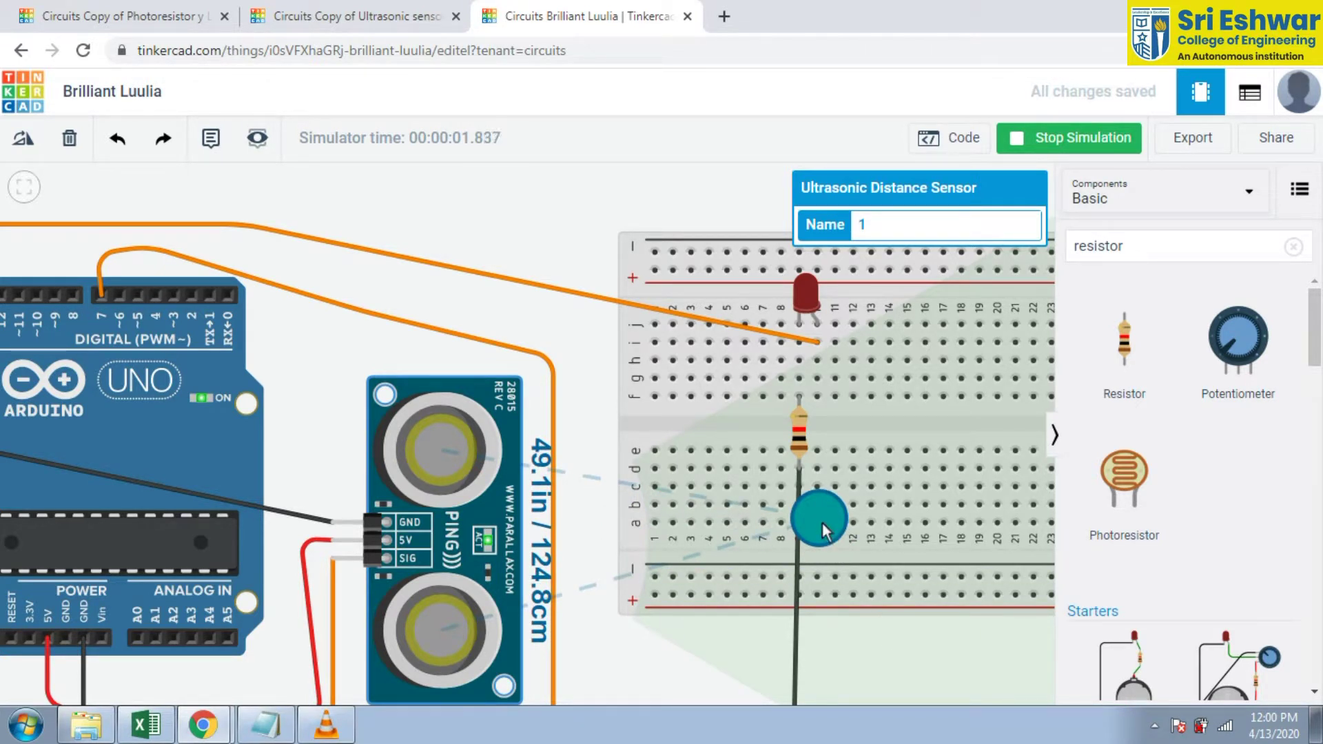
drag(820, 519, 638, 529)
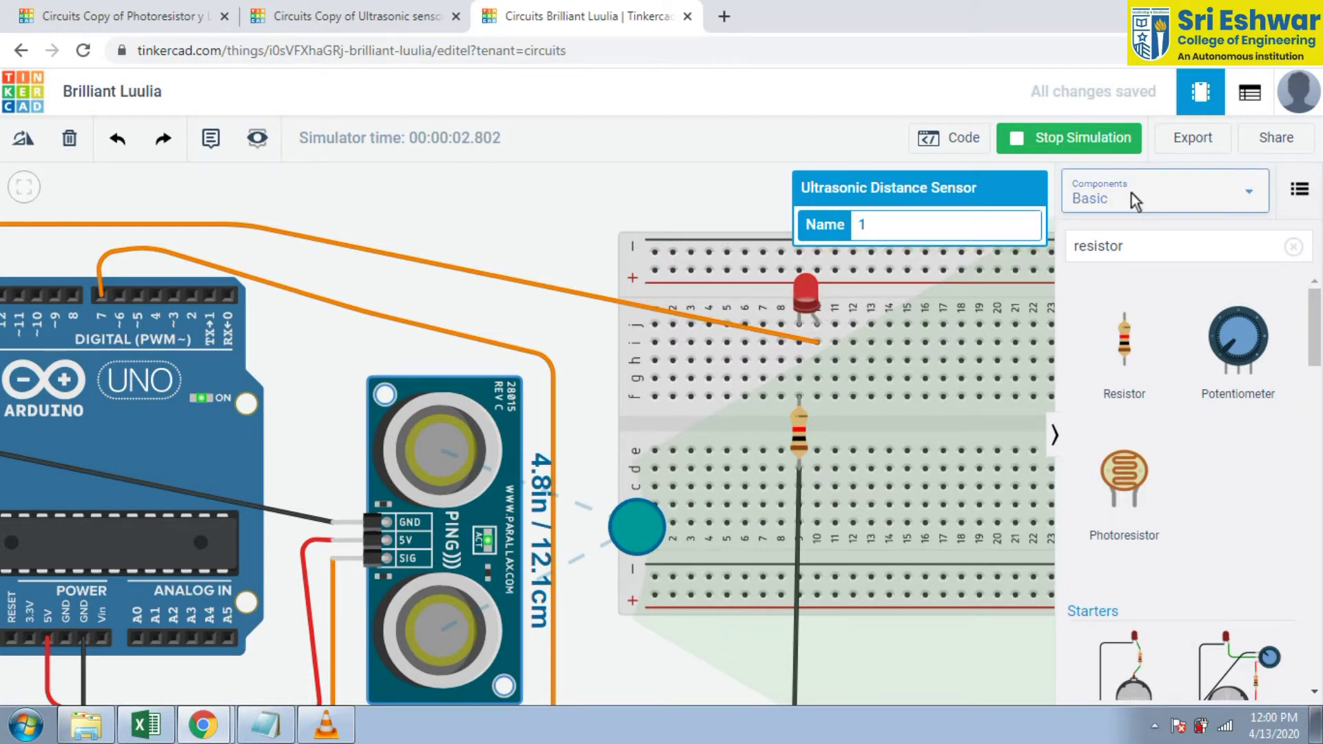
click(1086, 142)
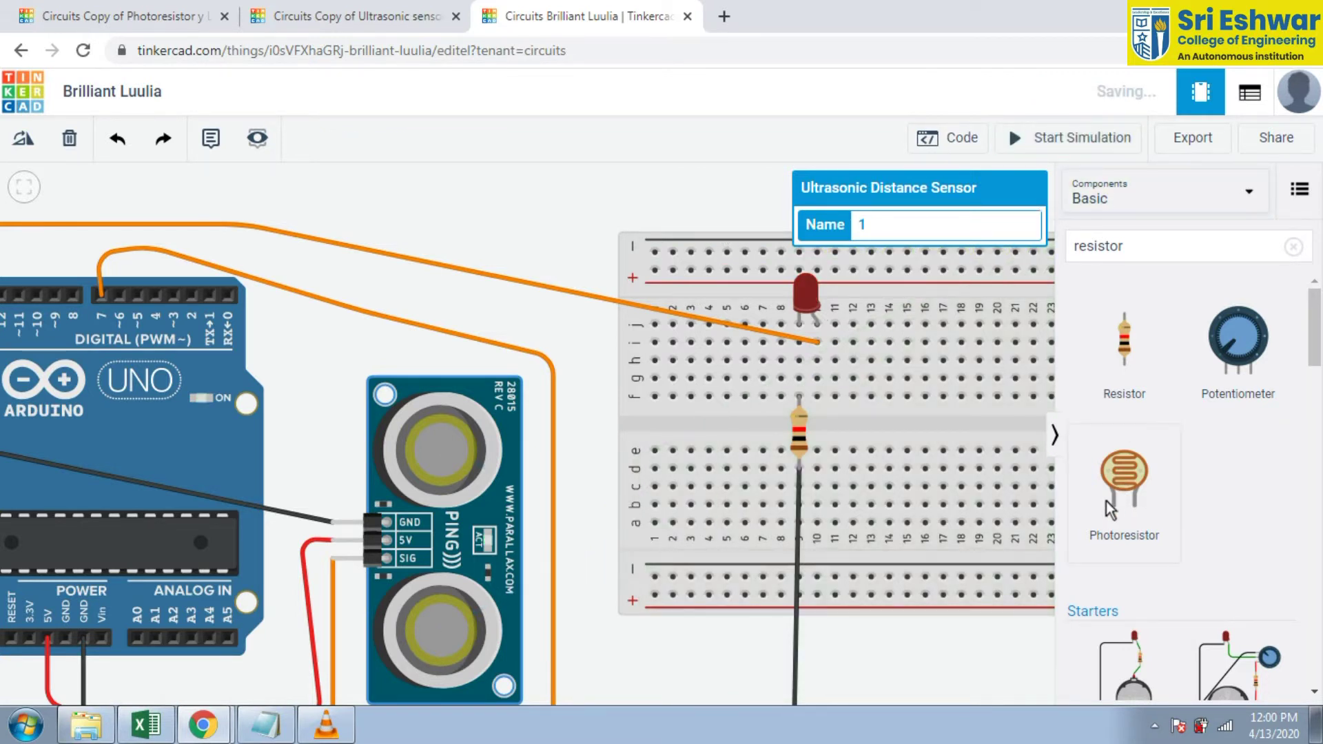
right_click(326, 725)
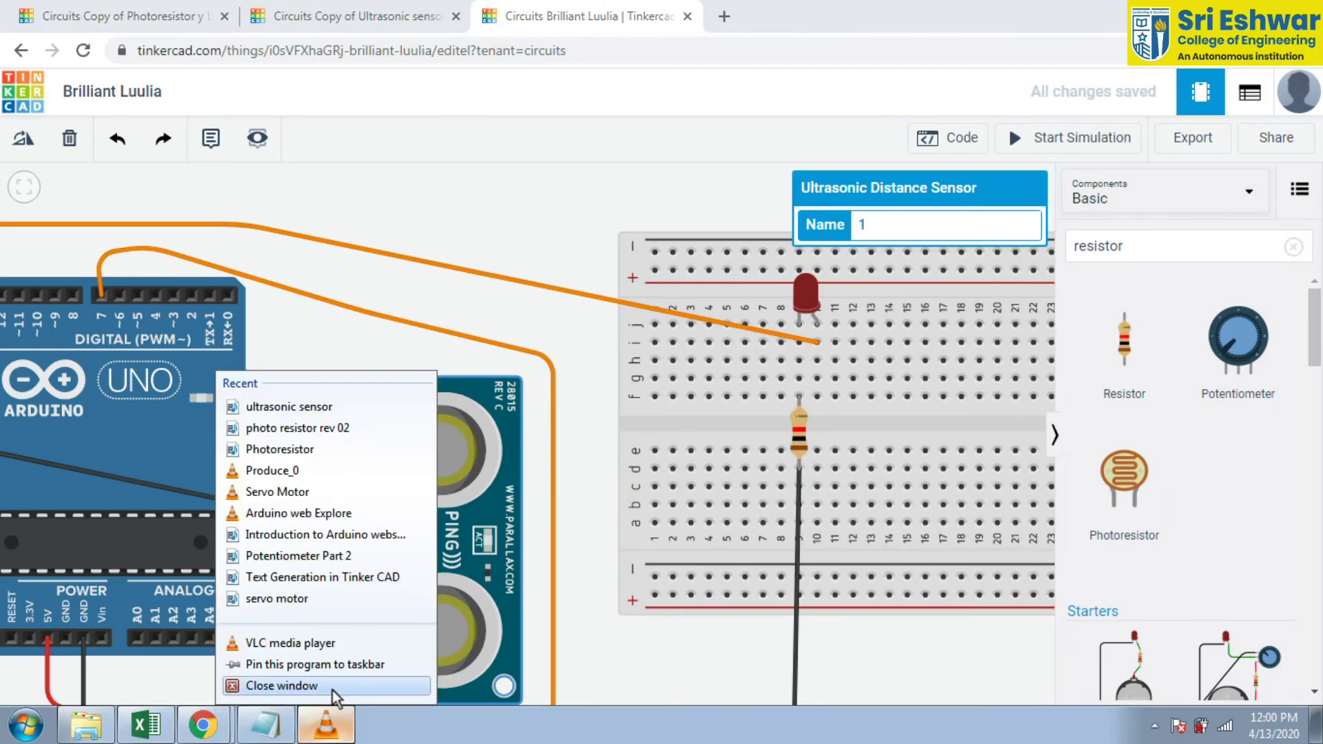